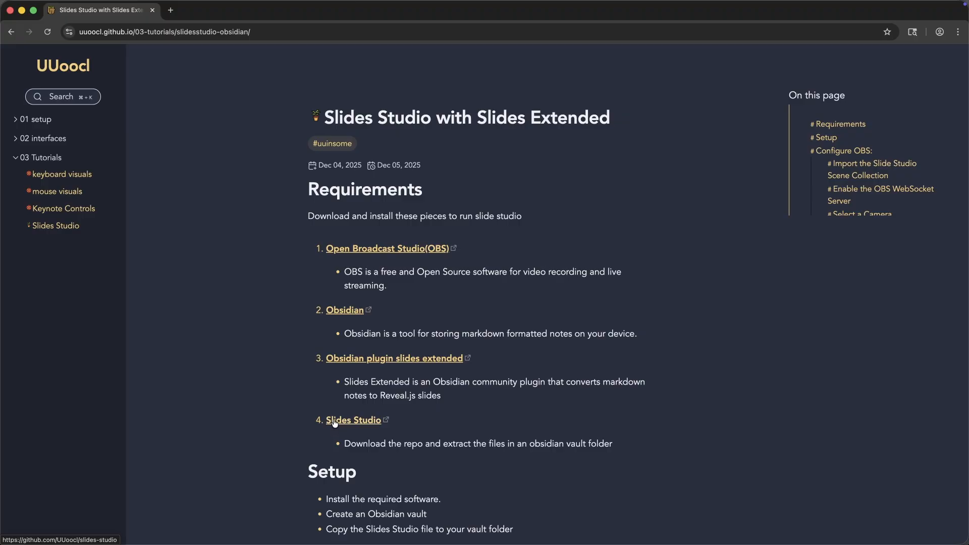
# Download the UUoocl slides-studio repository from GitHub as a ZIP and return to the tutorial page
pyautogui.click(340, 423)
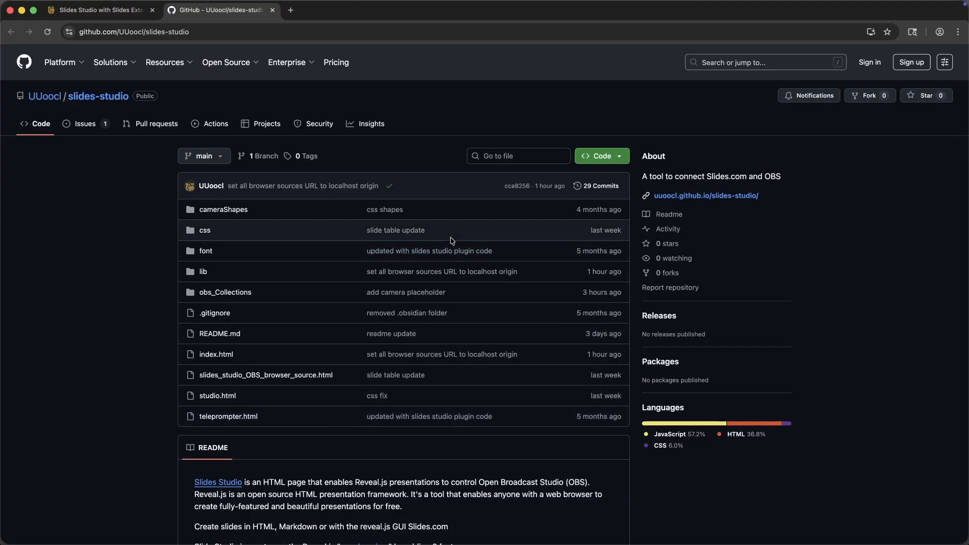
pyautogui.click(620, 159)
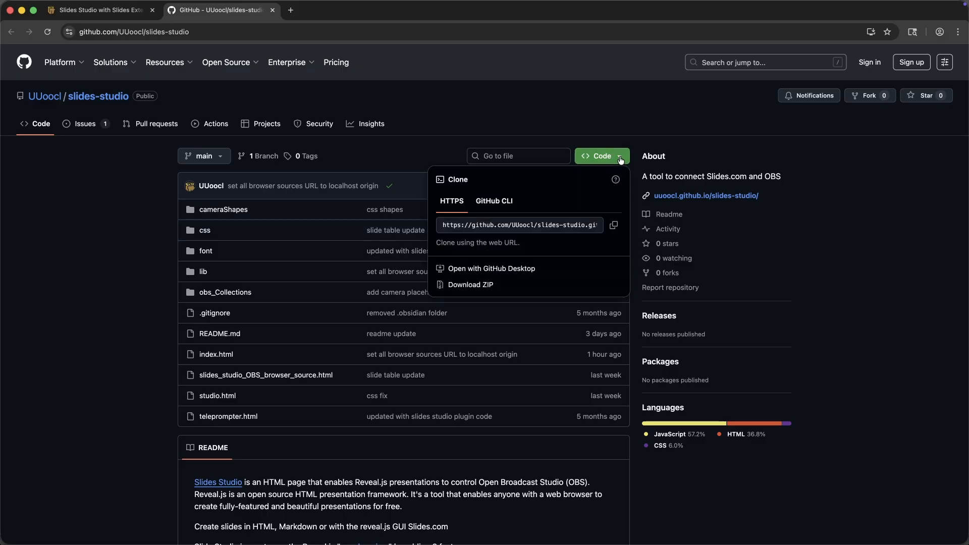
pyautogui.click(477, 287)
pyautogui.press('super+1')
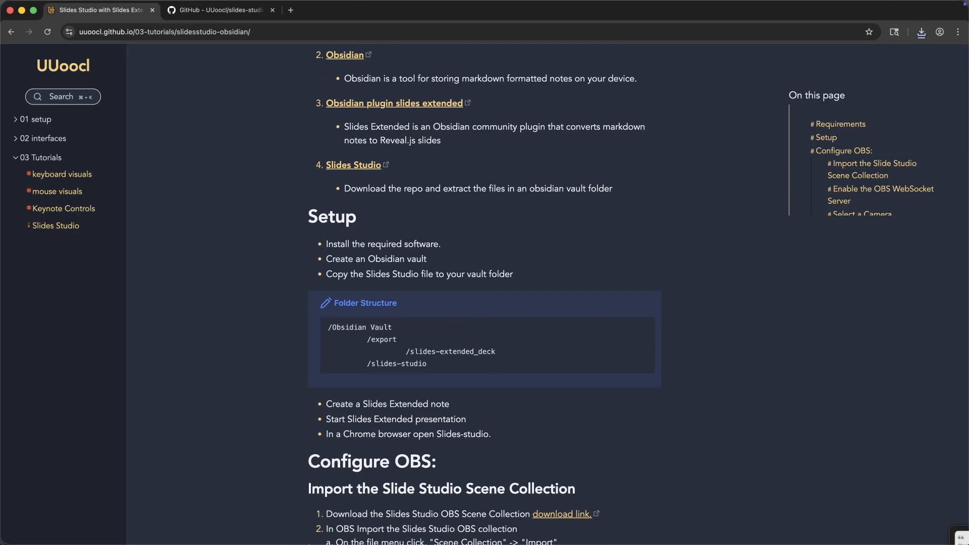
# Switch to Obsidian, create a local vault named slides-demo in the obsidian folder, and enlarge its window to fill the screen
pyautogui.click(321, 527)
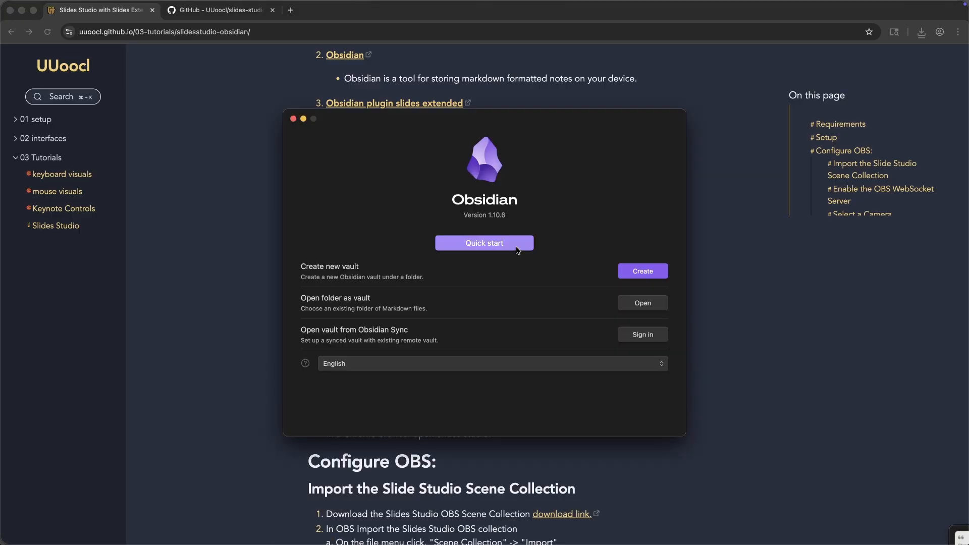
pyautogui.click(643, 272)
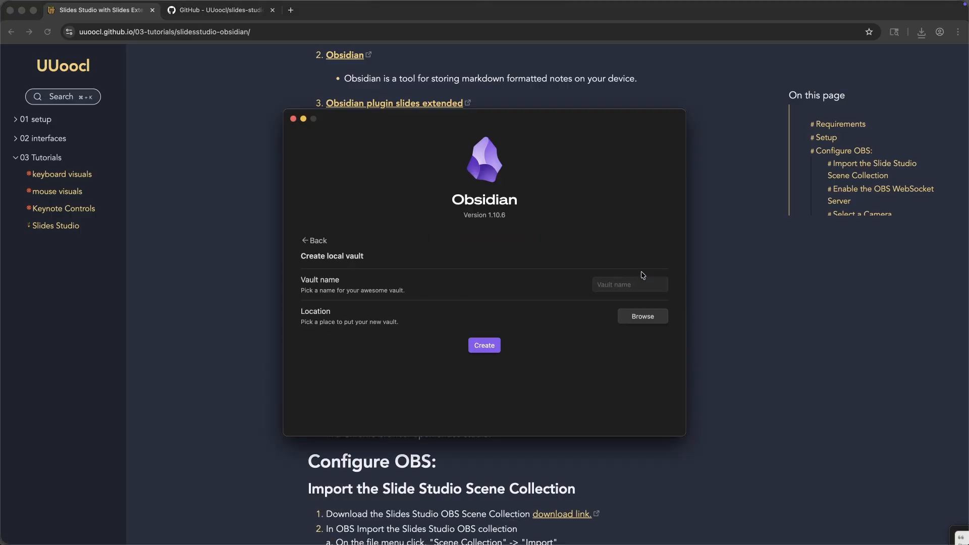
pyautogui.click(619, 284)
pyautogui.write('slid')
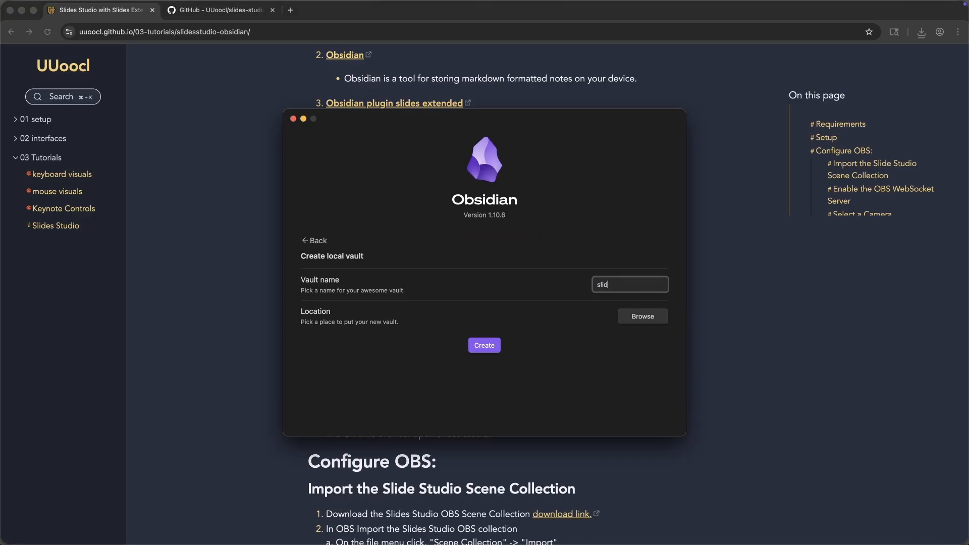
pyautogui.write('es-demo')
pyautogui.click(634, 315)
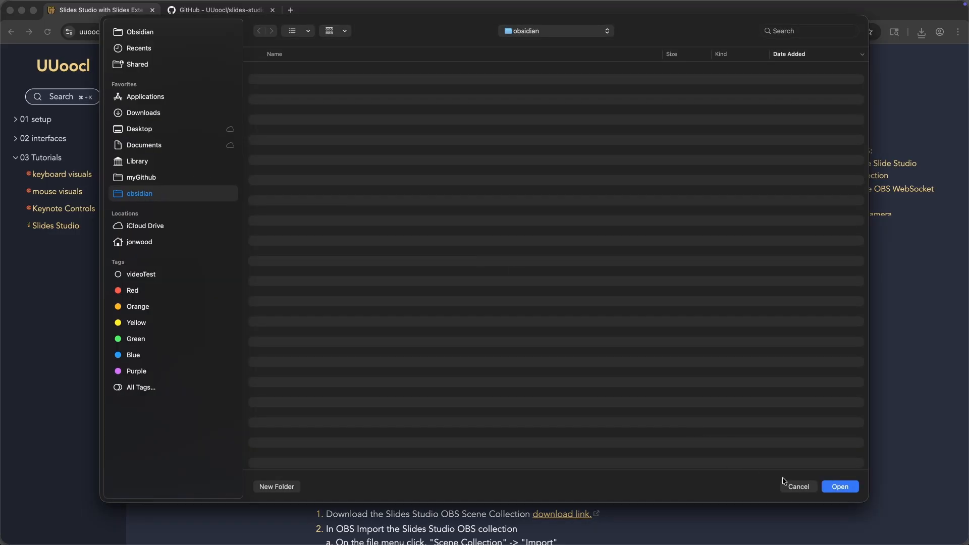
pyautogui.click(835, 488)
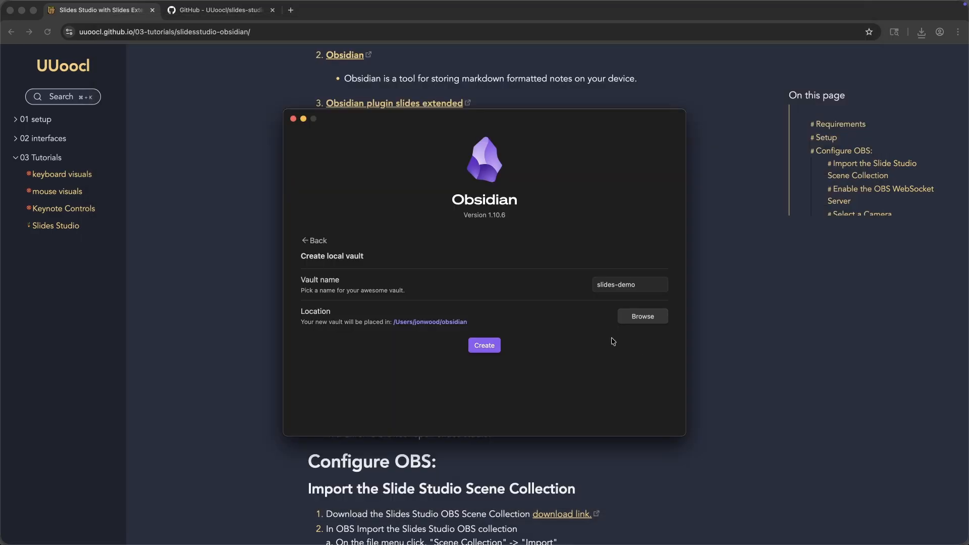
pyautogui.click(487, 347)
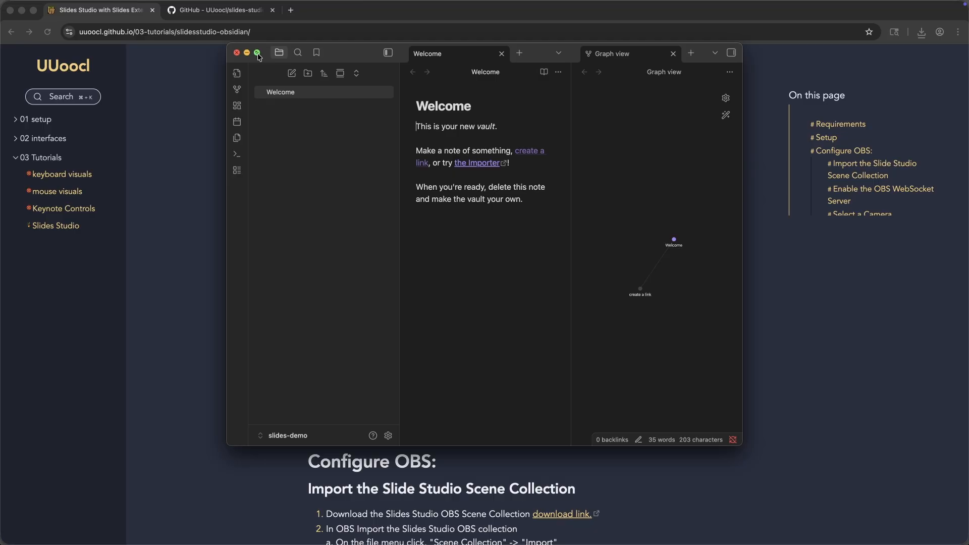
pyautogui.moveTo(257, 56)
pyautogui.click(257, 145)
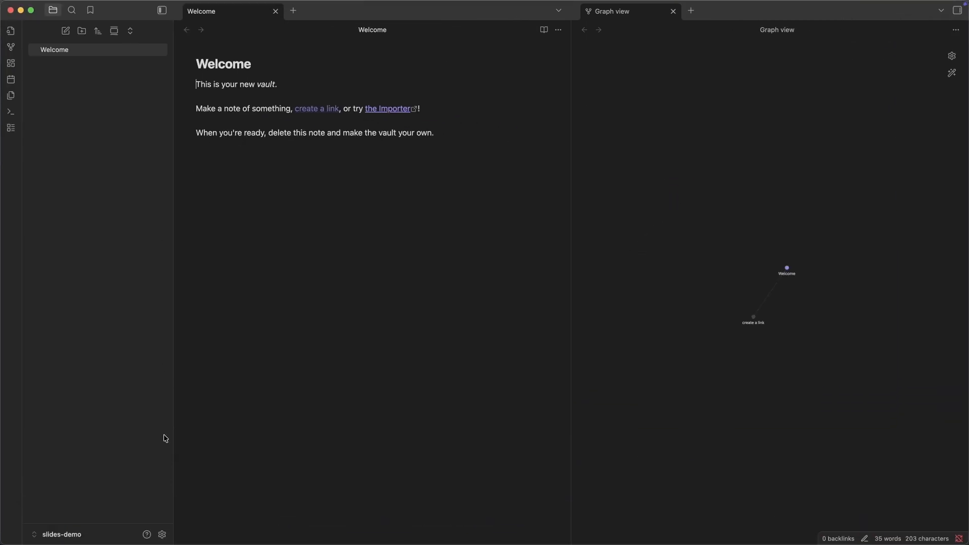
# Enable showing all file types in the vault's files and links settings
pyautogui.click(162, 535)
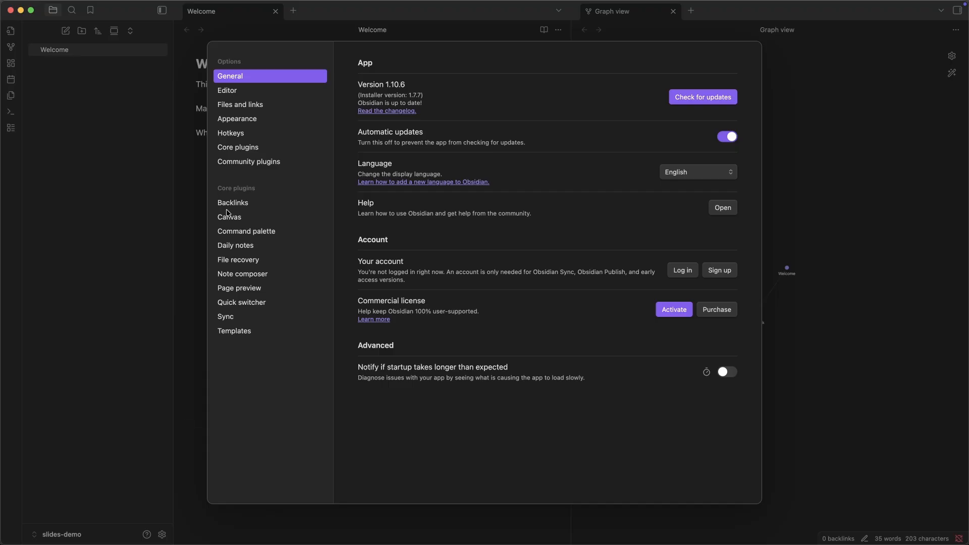
pyautogui.click(259, 104)
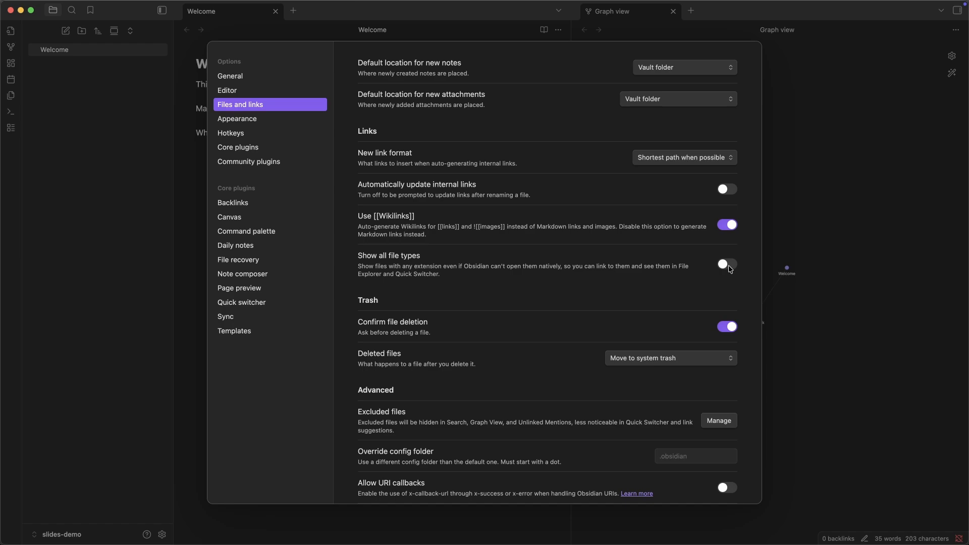
pyautogui.click(729, 268)
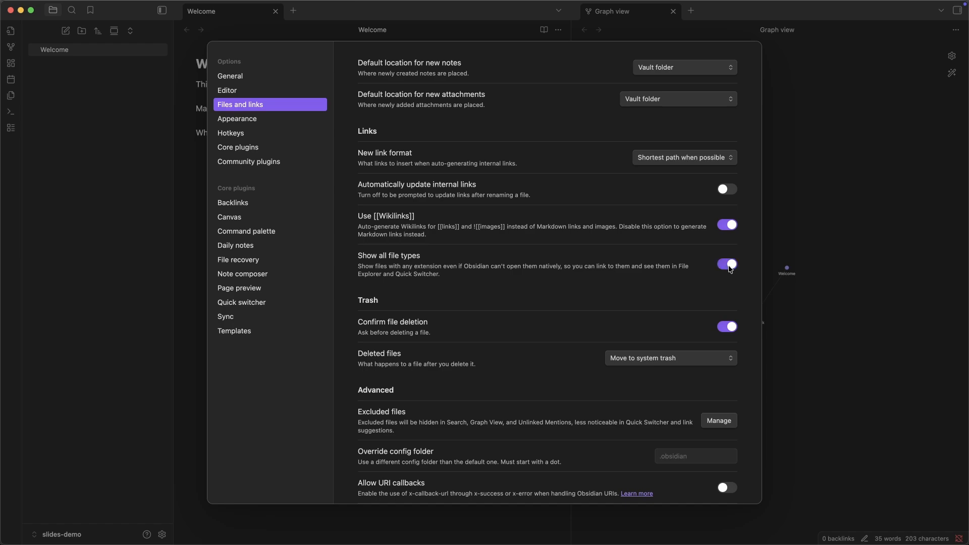
# Turn on community plugins, install and enable the Slides Extended plugin, and leave the settings
pyautogui.click(265, 163)
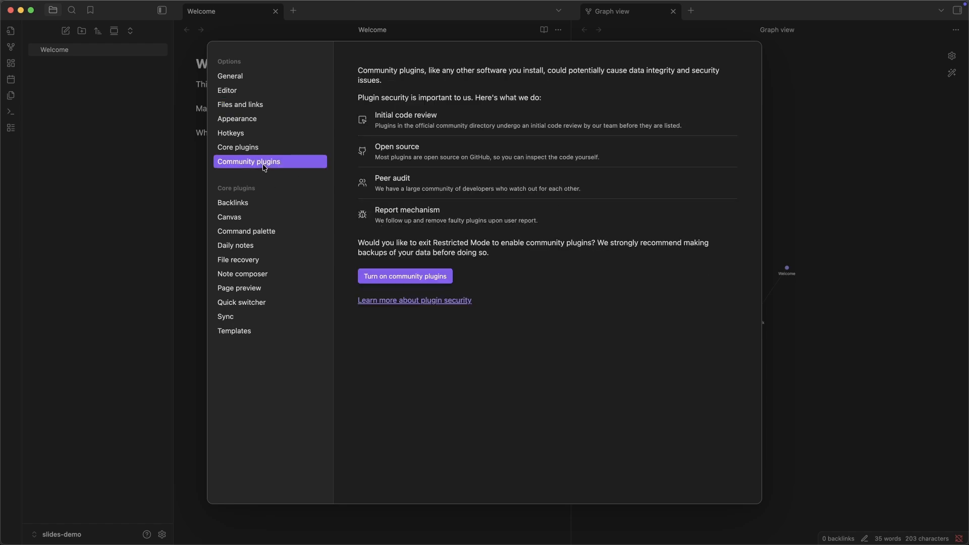
pyautogui.click(394, 277)
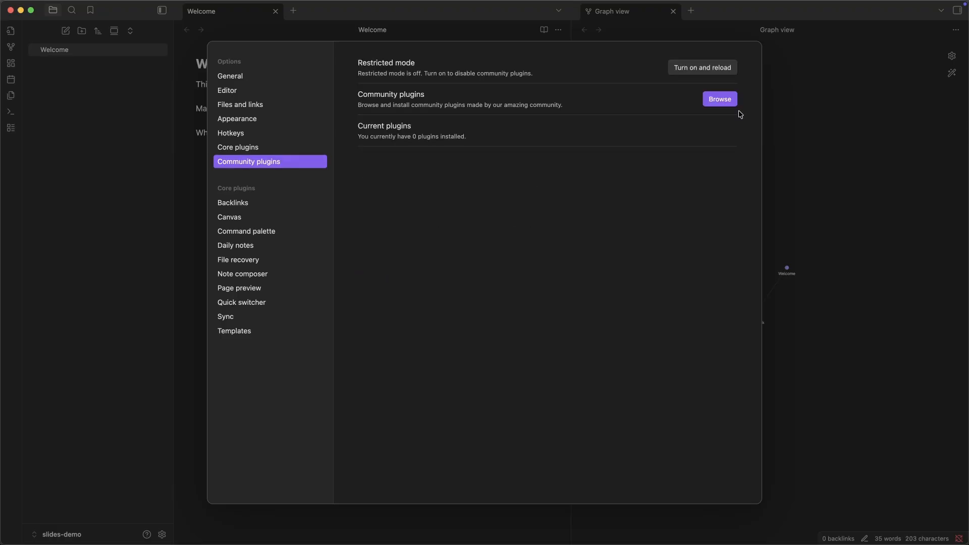
pyautogui.click(724, 101)
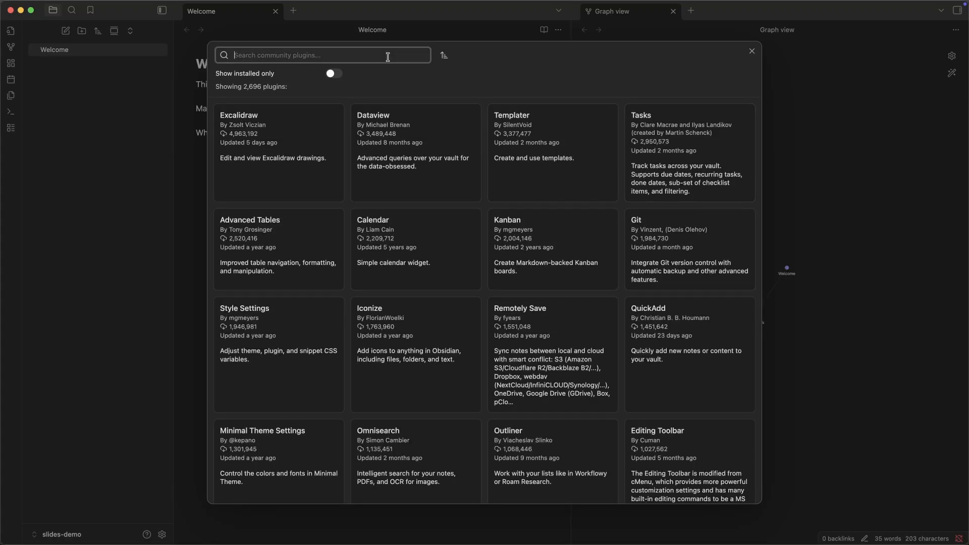
pyautogui.write('slides')
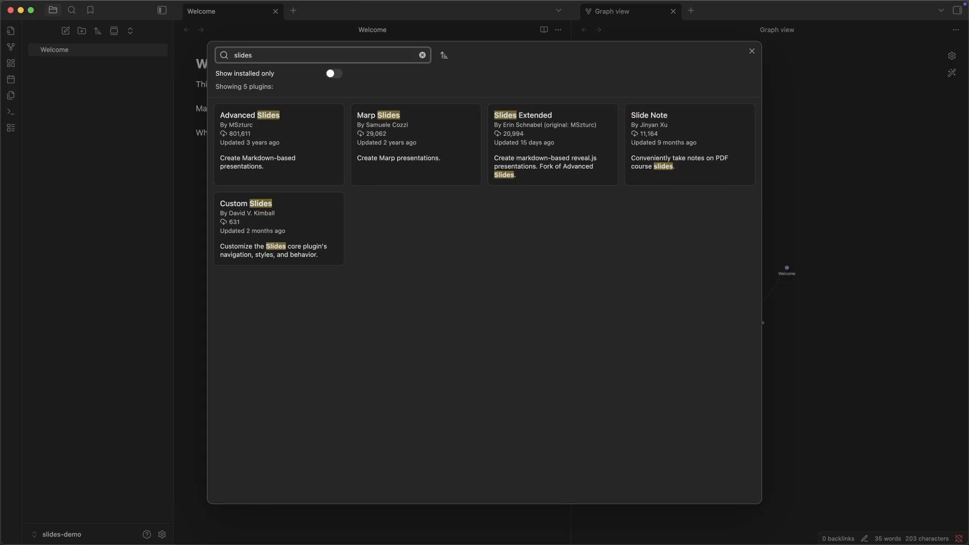
pyautogui.click(542, 130)
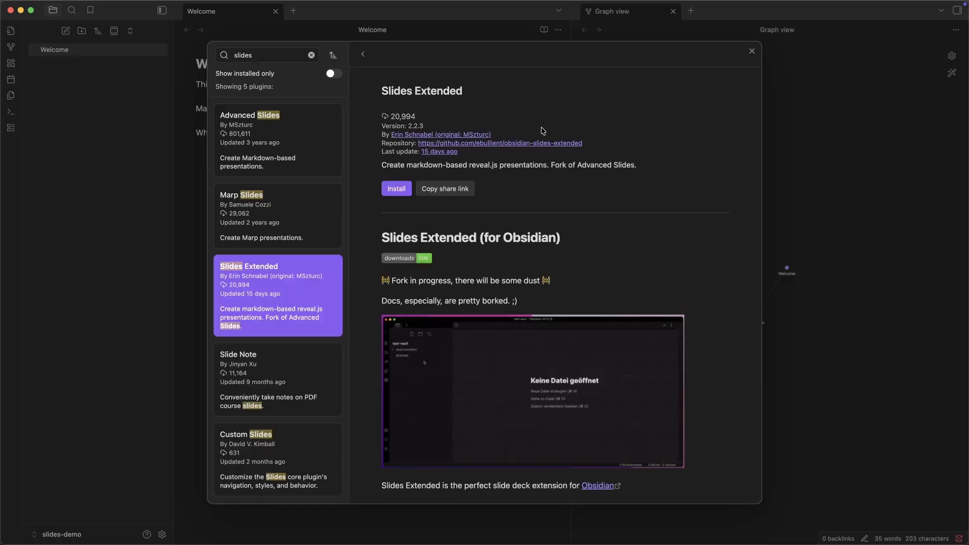
pyautogui.click(396, 190)
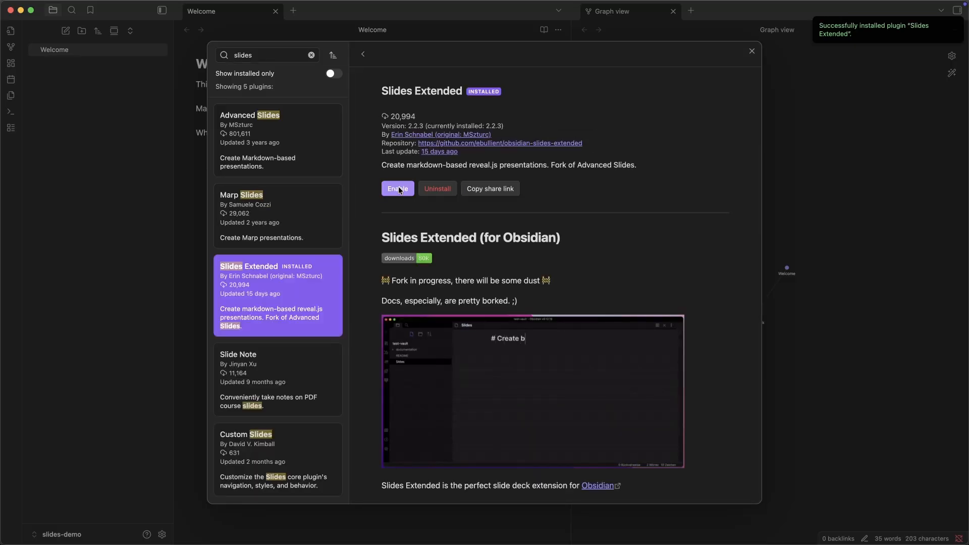
pyautogui.click(751, 52)
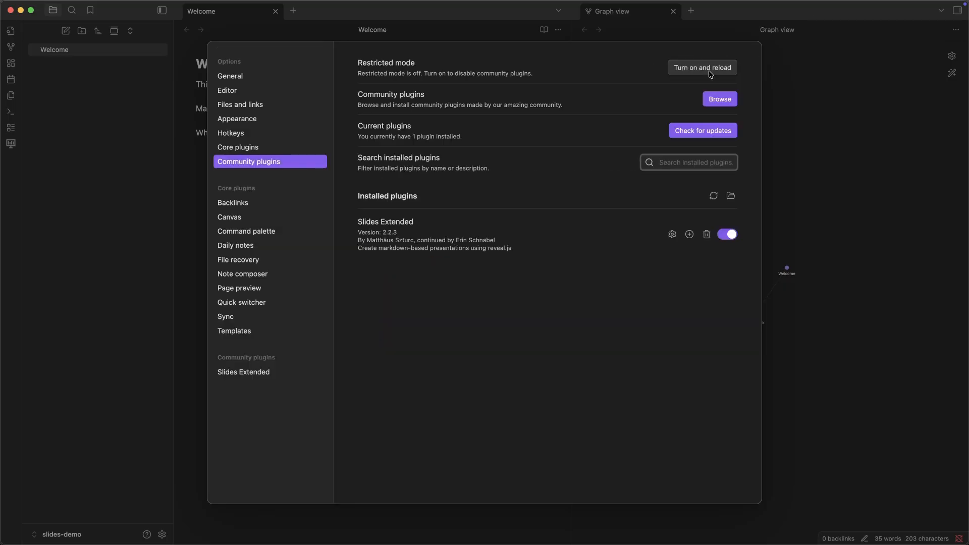
pyautogui.click(808, 169)
# Close the graph view and show the slide preview of the Welcome note
pyautogui.click(673, 12)
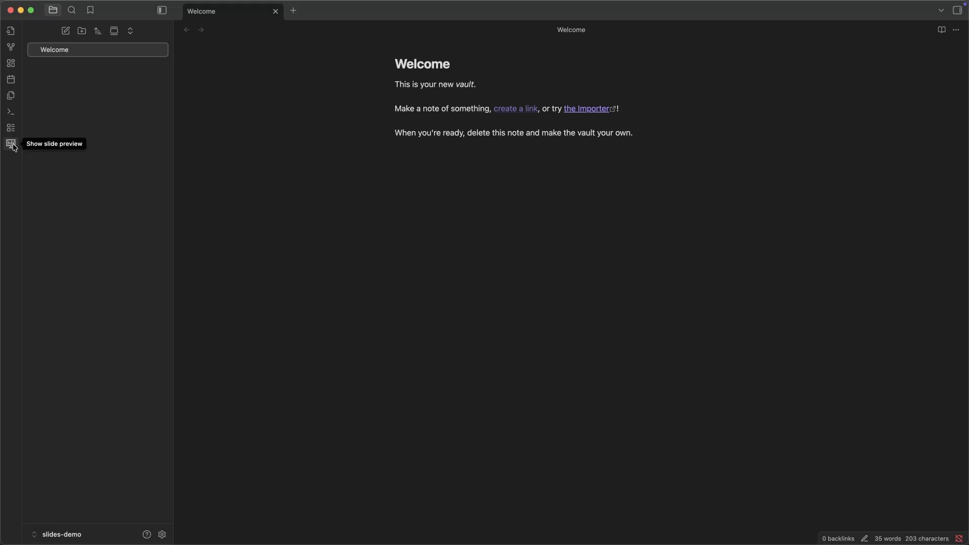
pyautogui.click(12, 144)
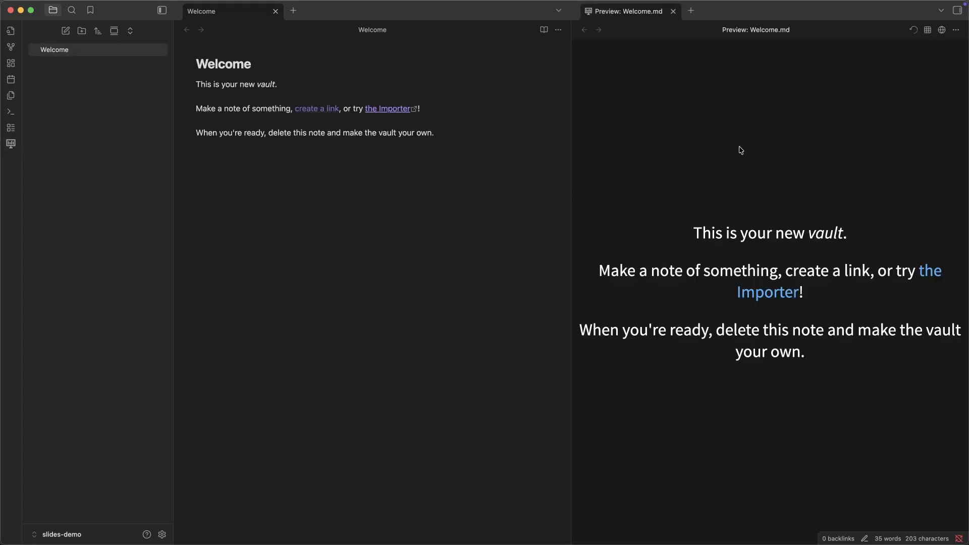
# Add a second slide below the Welcome text with a --- separator and the text "Sldies 2"
pyautogui.click(444, 138)
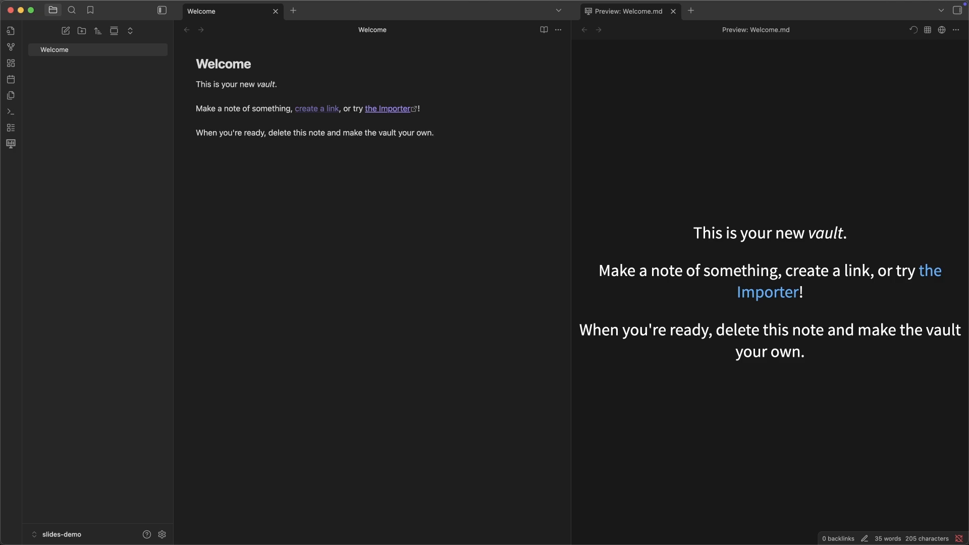
pyautogui.write('---')
pyautogui.press('Return')
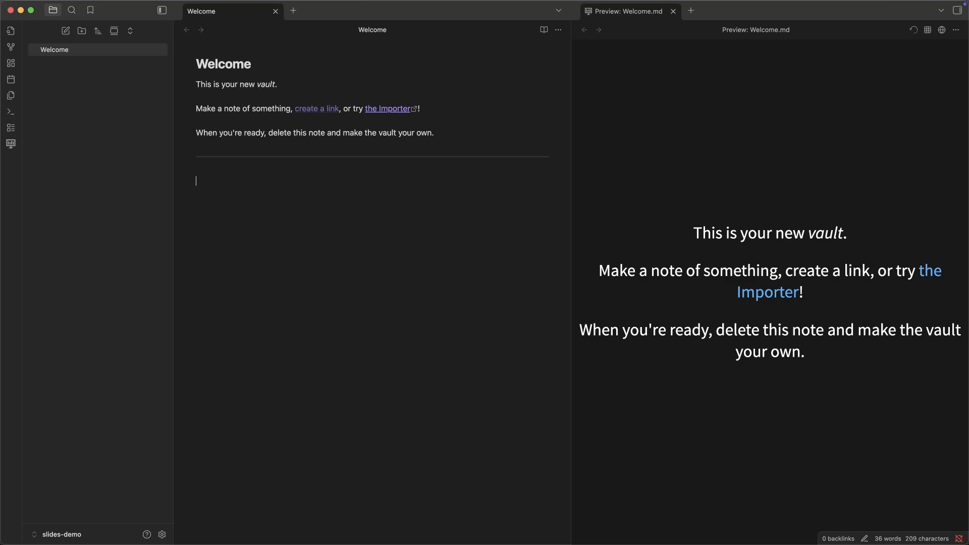
pyautogui.write('Sldies 2')
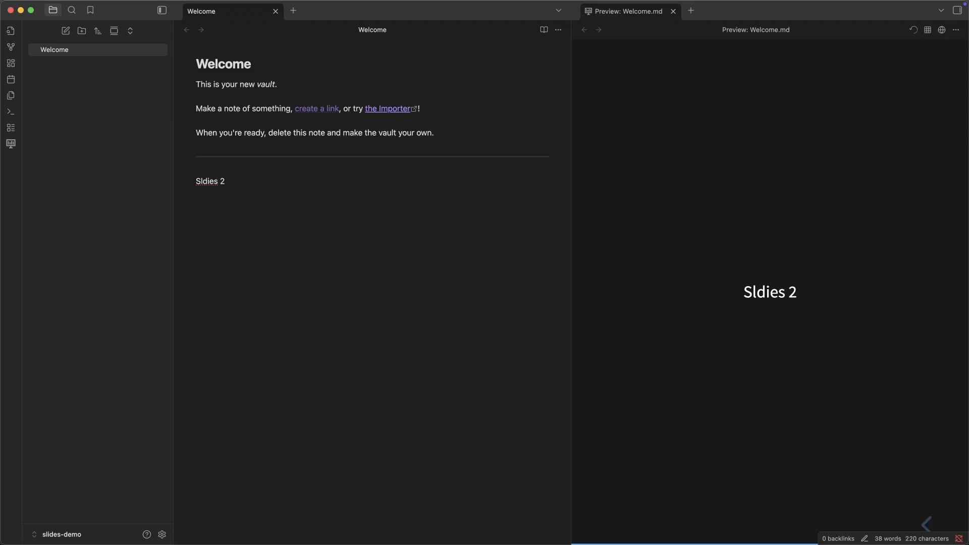
pyautogui.write('---')
# Add a third slide after another --- separator, with the level-one heading "Slide 3"
pyautogui.press('Return')
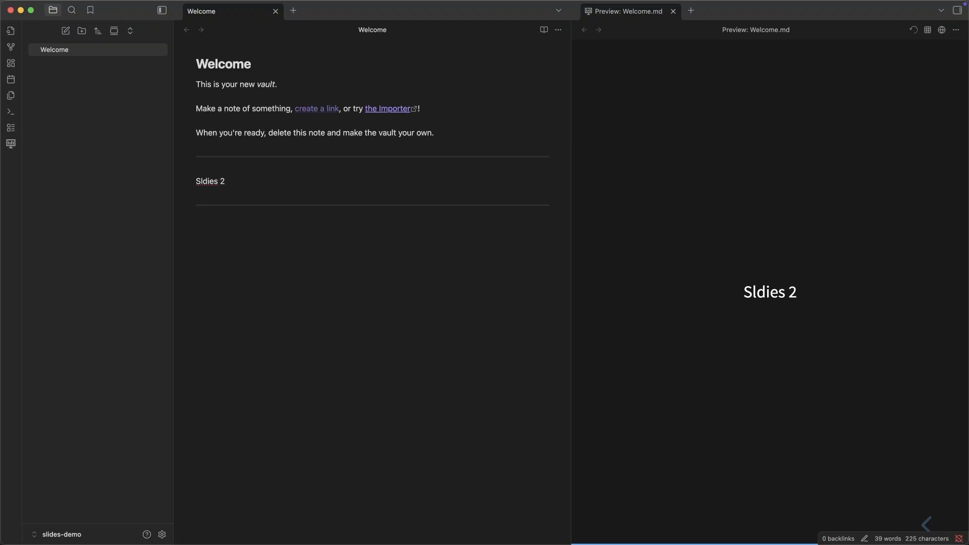
pyautogui.write('# Slides')
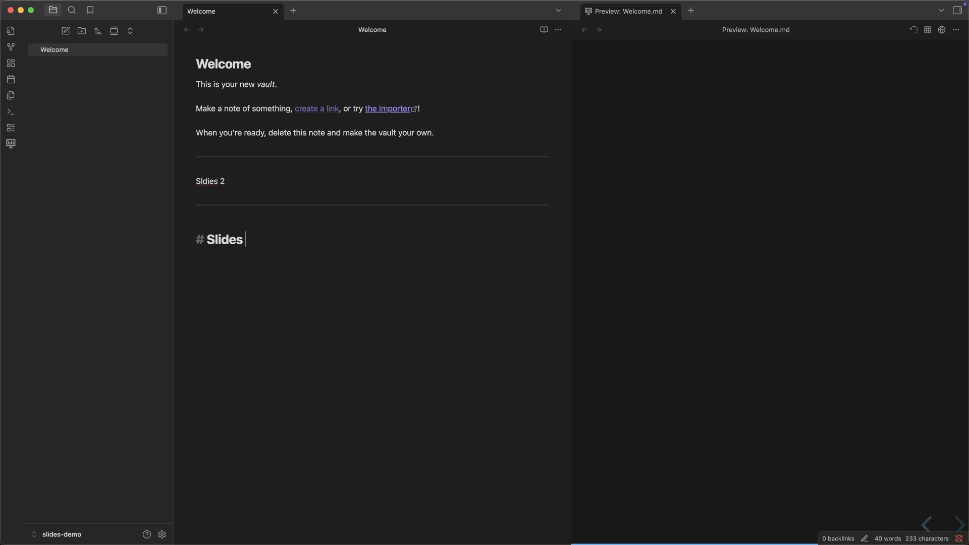
pyautogui.write(' 3')
pyautogui.press('Left')
pyautogui.press('Left')
pyautogui.press('BackSpace')
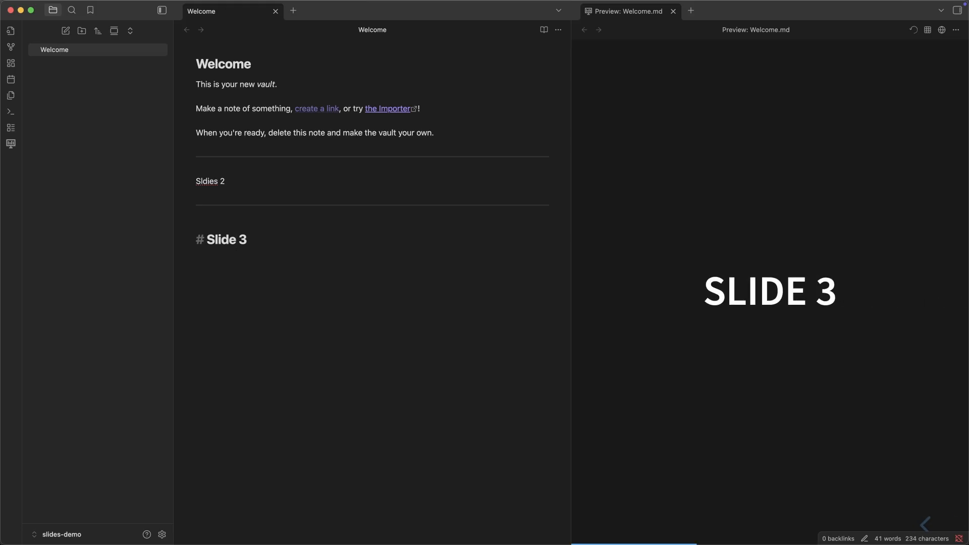
pyautogui.press('Right')
pyautogui.press('Right')
pyautogui.press('Return')
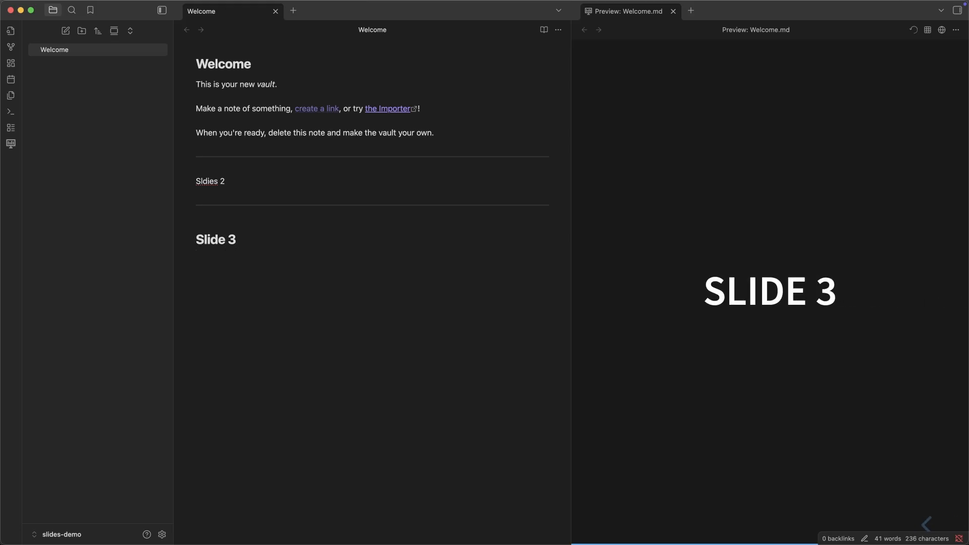
# Step back and forth through the slides in the preview, ending on the first slide
pyautogui.click(929, 525)
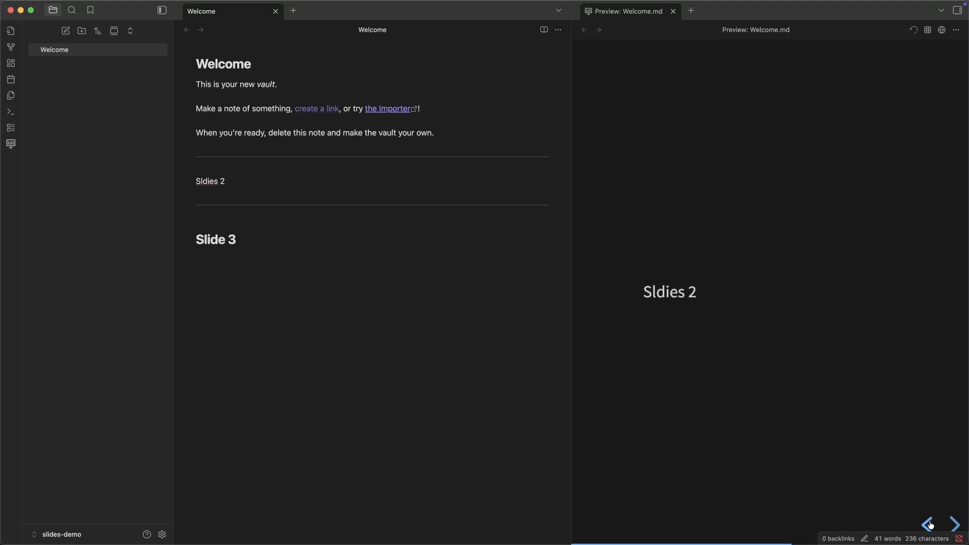
pyautogui.click(929, 524)
pyautogui.click(953, 525)
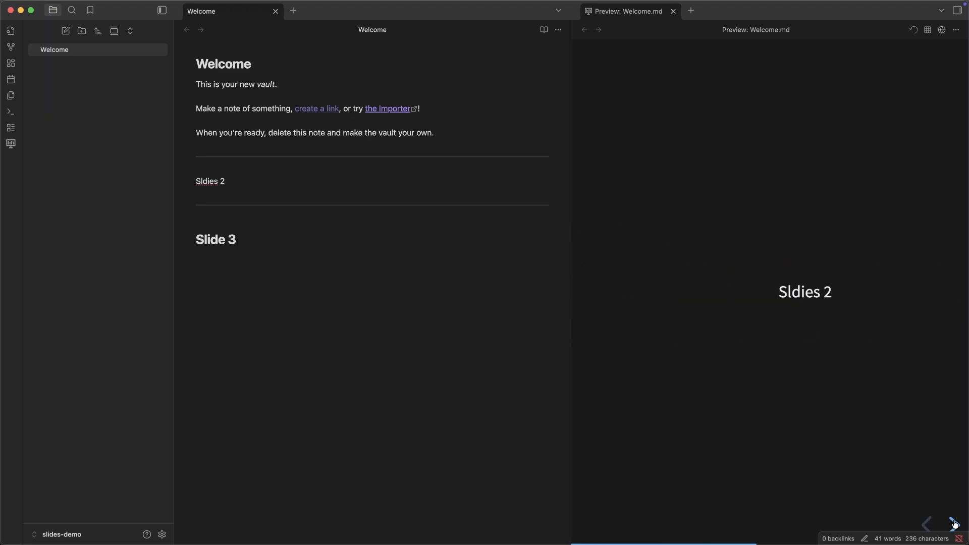
pyautogui.click(928, 525)
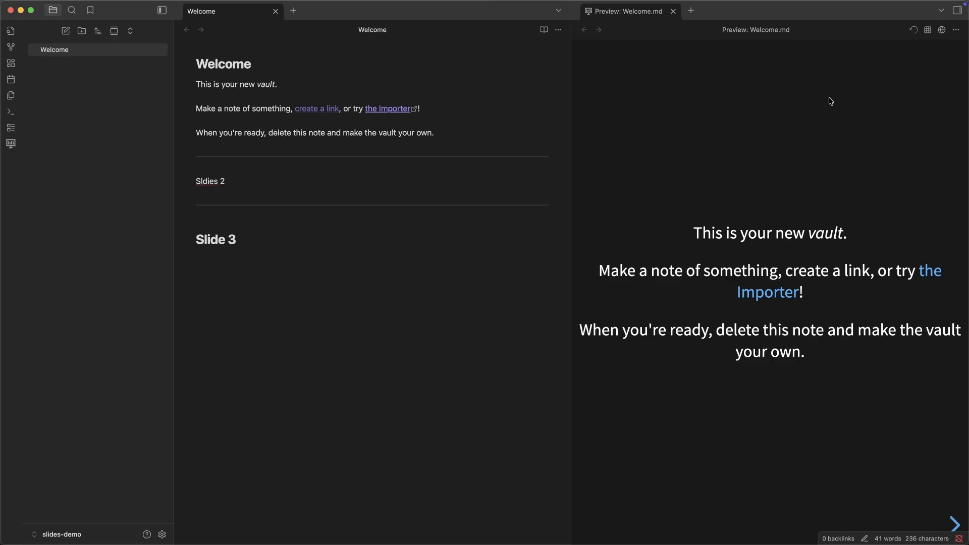
# Export the Welcome presentation as HTML, decline opening the exported link, and expand the export folder in the vault
pyautogui.click(956, 30)
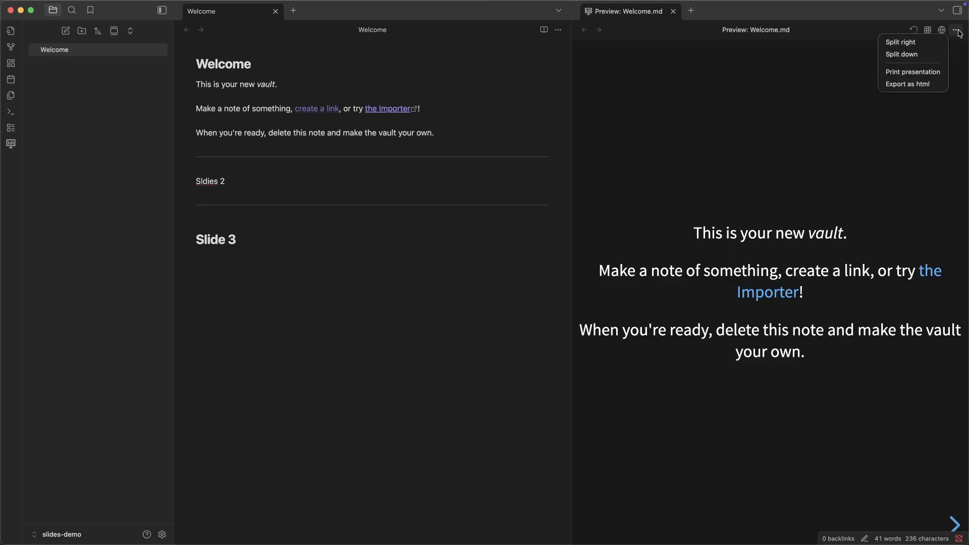
pyautogui.click(924, 87)
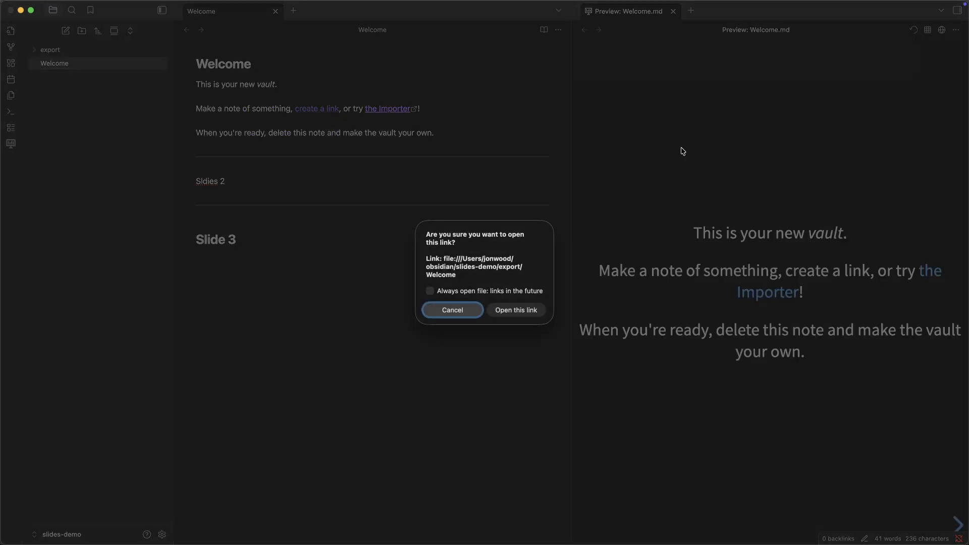
pyautogui.click(452, 310)
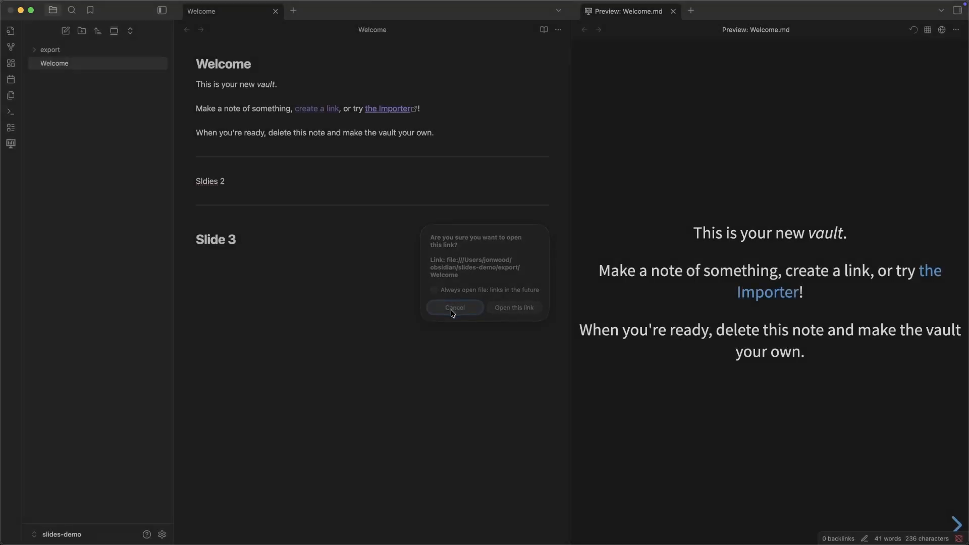
pyautogui.click(36, 49)
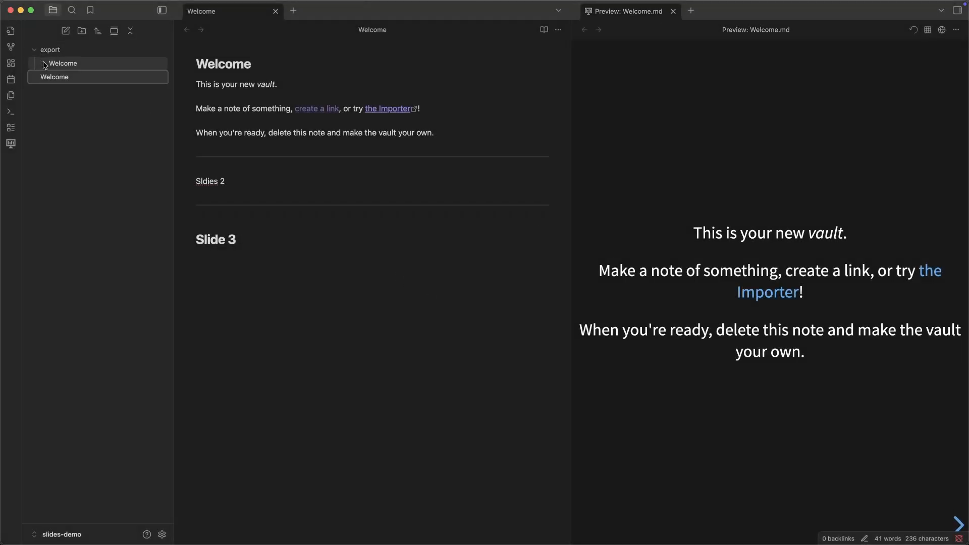
# Expand the exported Welcome folder, reveal the Welcome note in Finder, and enlarge the Finder window
pyautogui.click(43, 63)
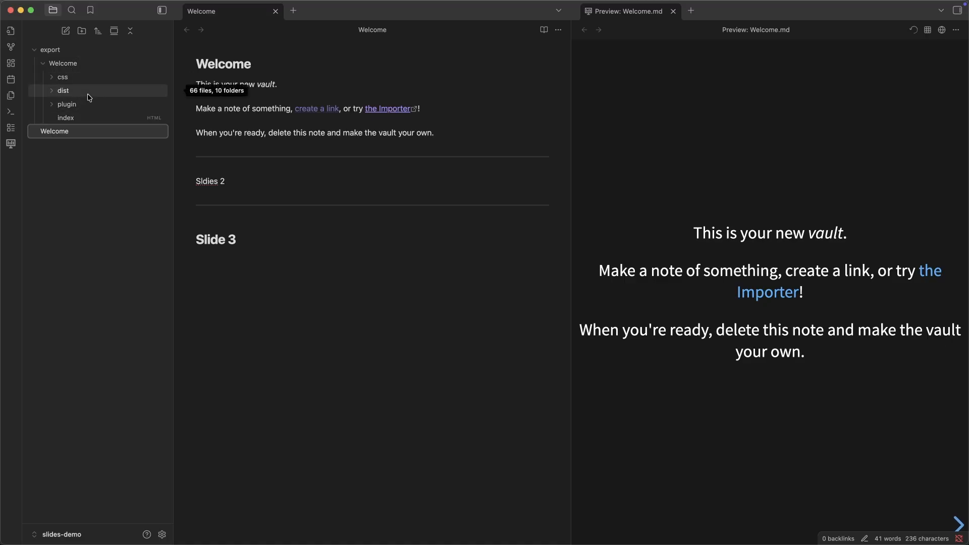
pyautogui.rightClick(71, 134)
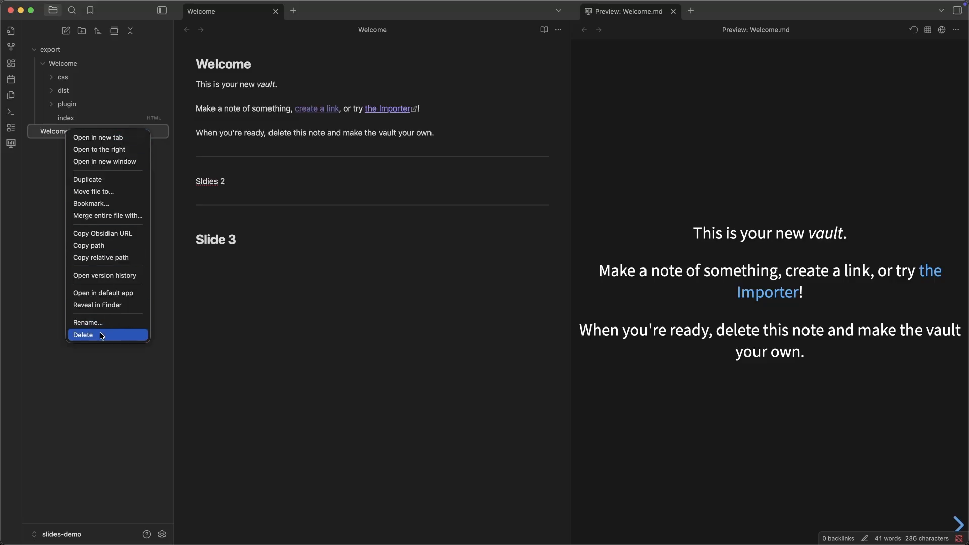
pyautogui.click(111, 306)
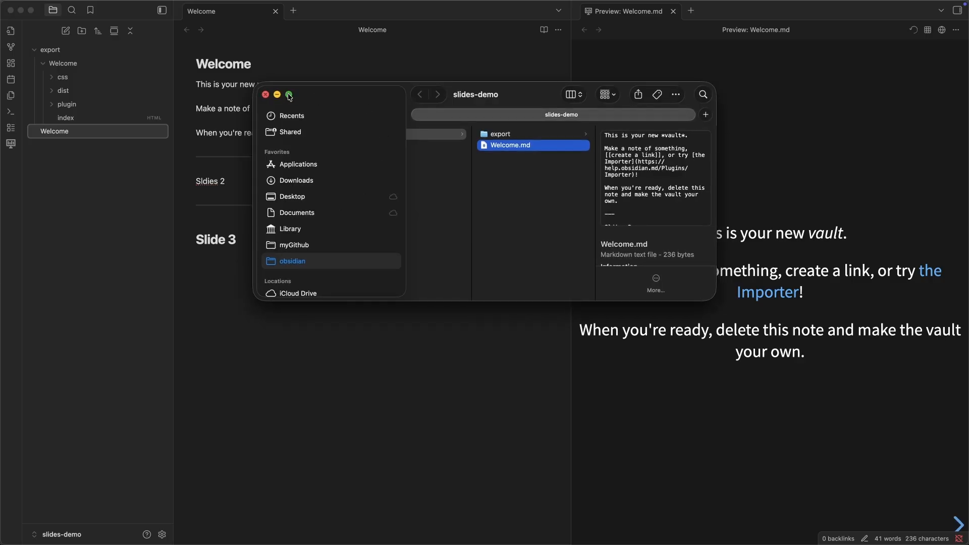
pyautogui.moveTo(286, 96)
pyautogui.click(296, 172)
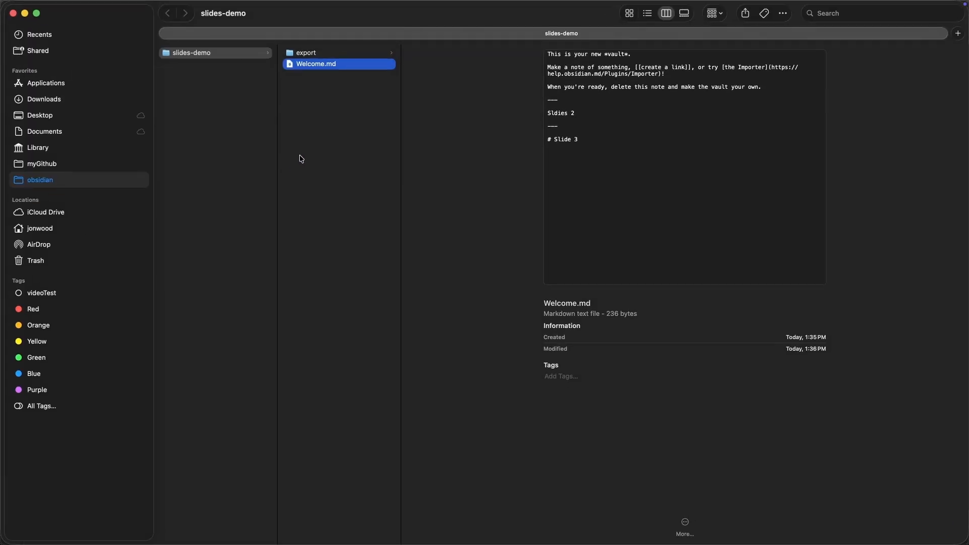
# Copy slides-studio-main.zip from the Downloads folder into the slides-demo vault folder
pyautogui.click(44, 99)
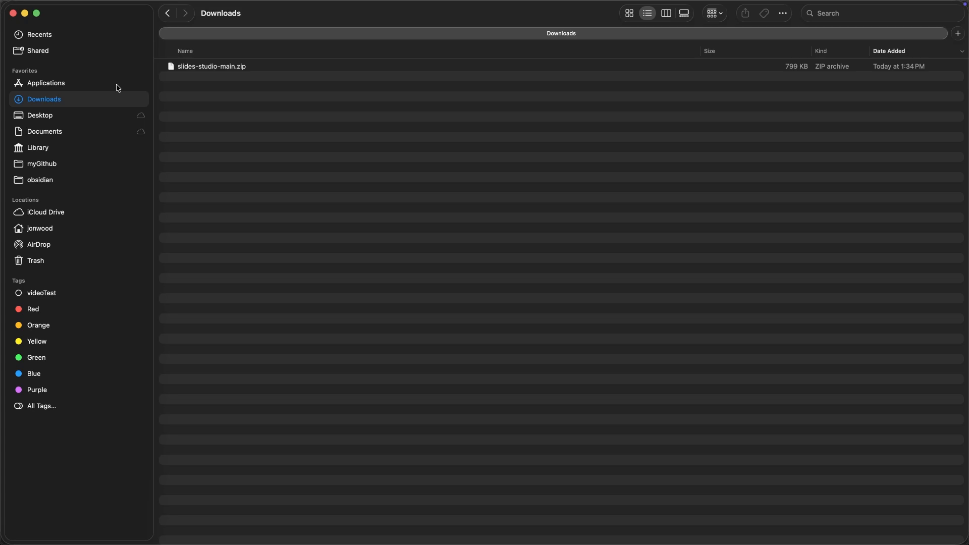
pyautogui.click(219, 69)
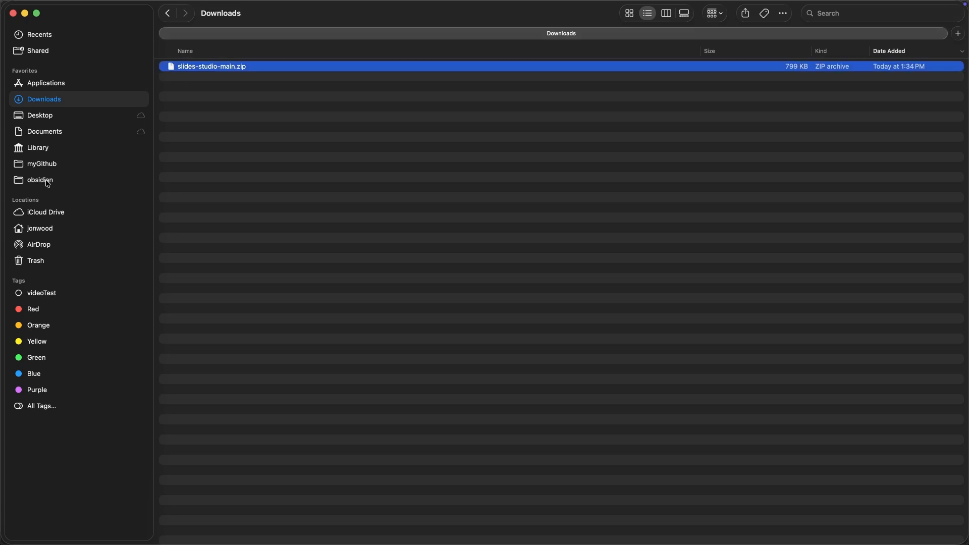
pyautogui.click(40, 180)
pyautogui.doubleClick(196, 67)
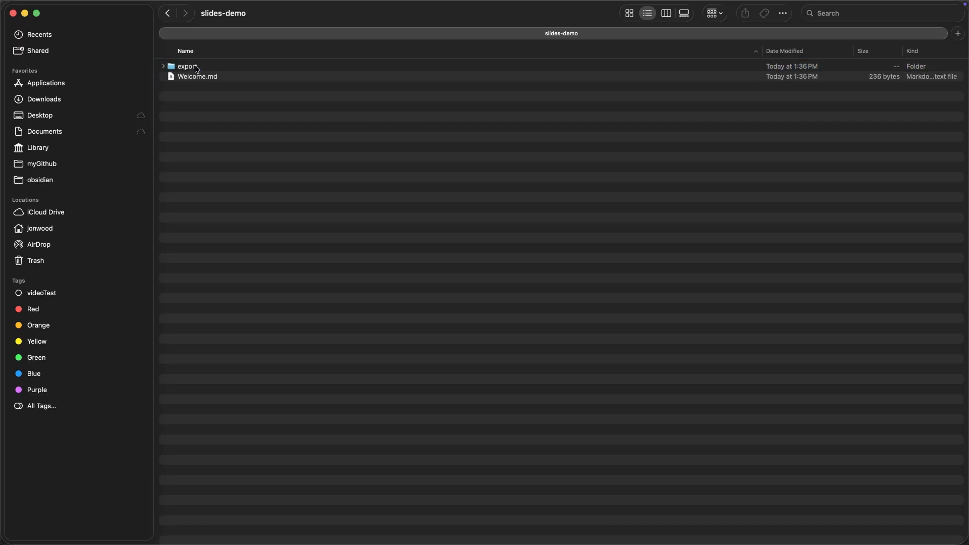
pyautogui.press('super+v')
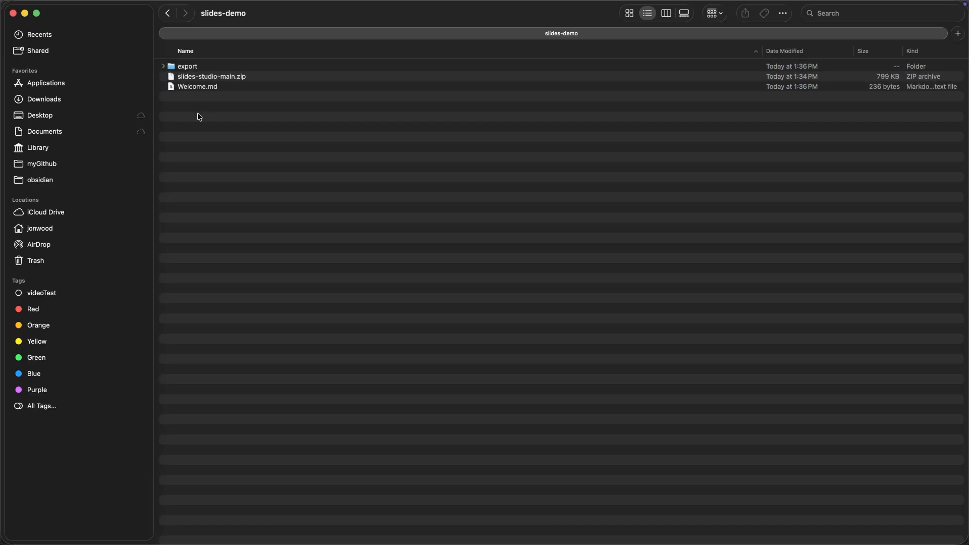
# Unzip slides-studio-main.zip in the vault folder and rename the extracted folder to slides-studio
pyautogui.doubleClick(210, 76)
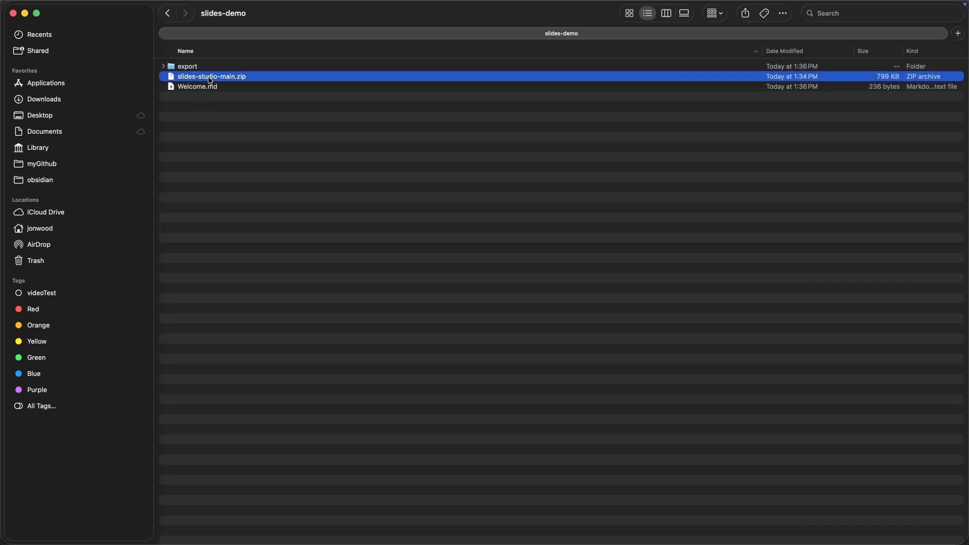
pyautogui.click(207, 75)
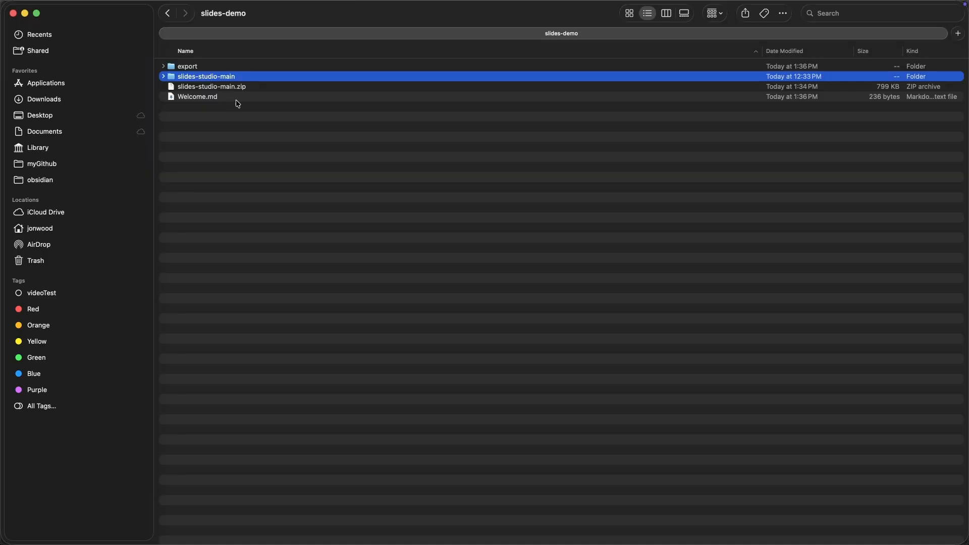
pyautogui.press('Right')
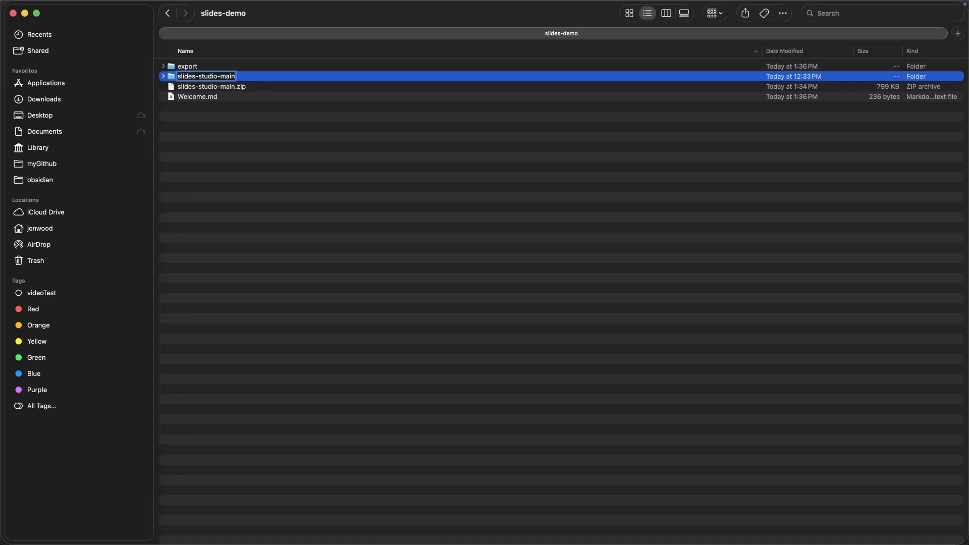
pyautogui.press('BackSpace')
pyautogui.press('BackSpace')
pyautogui.press('BackSpace')
pyautogui.press('BackSpace')
pyautogui.press('Return')
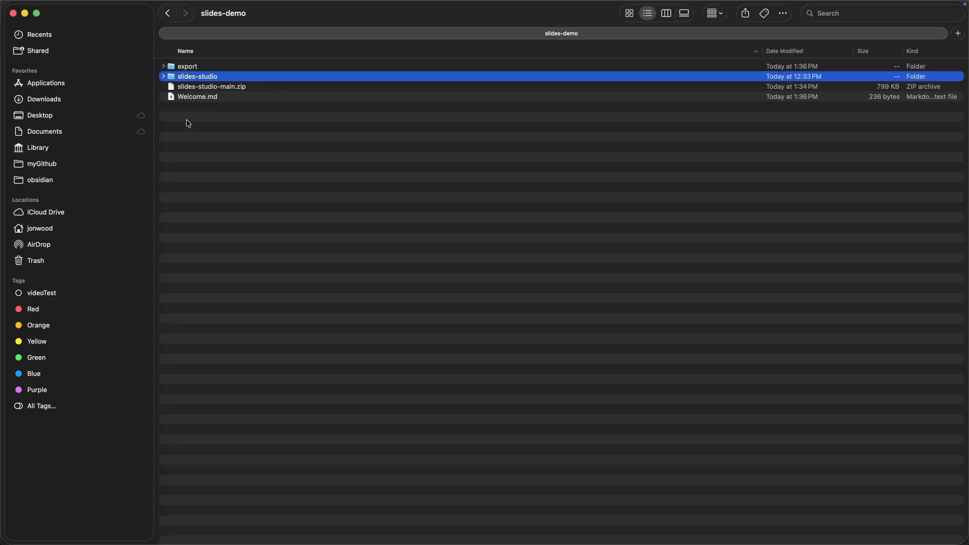
# Switch to Obsidian and open the Welcome slide preview in the browser
pyautogui.press('cmd+Tab')
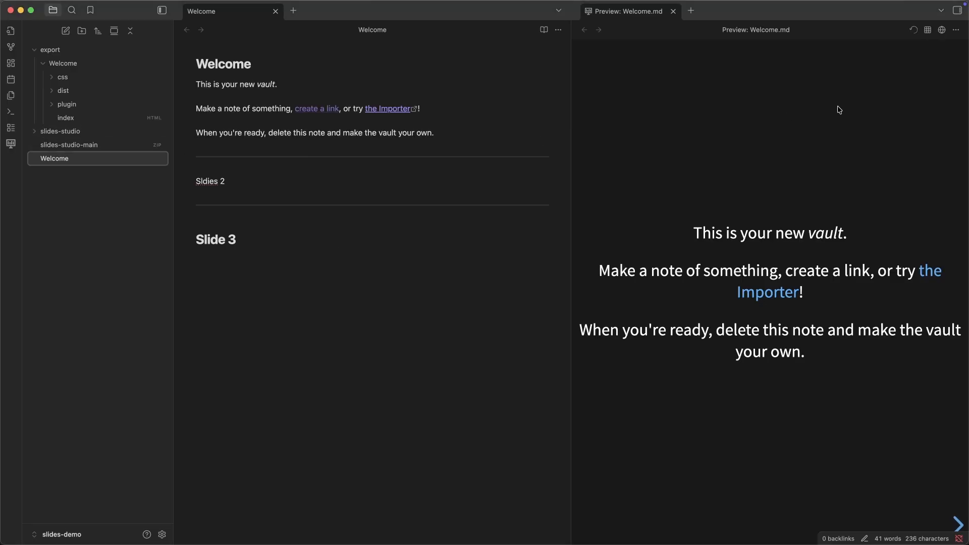
pyautogui.click(941, 33)
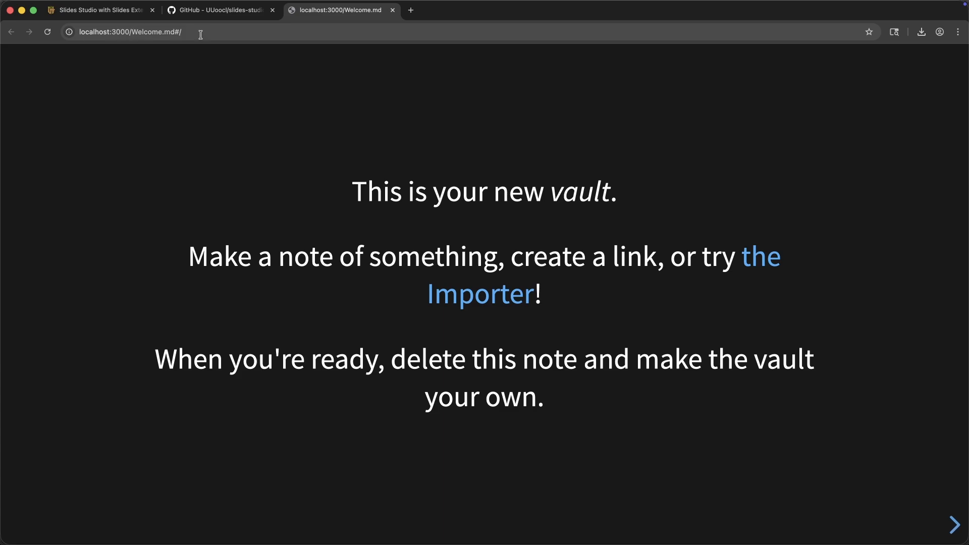
# Return to Obsidian, expand the slides-studio folder and copy the relative path of its index HTML file
pyautogui.press('super+Tab')
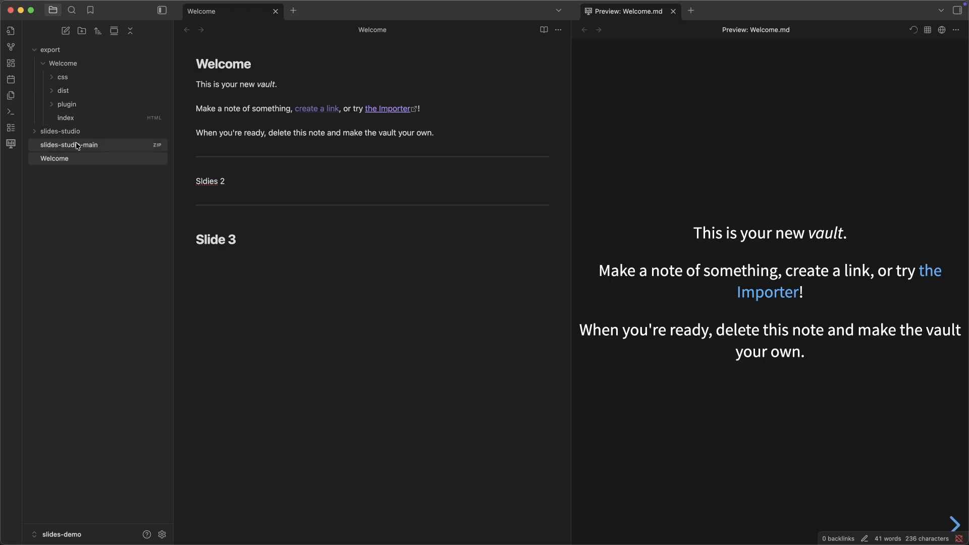
pyautogui.click(35, 131)
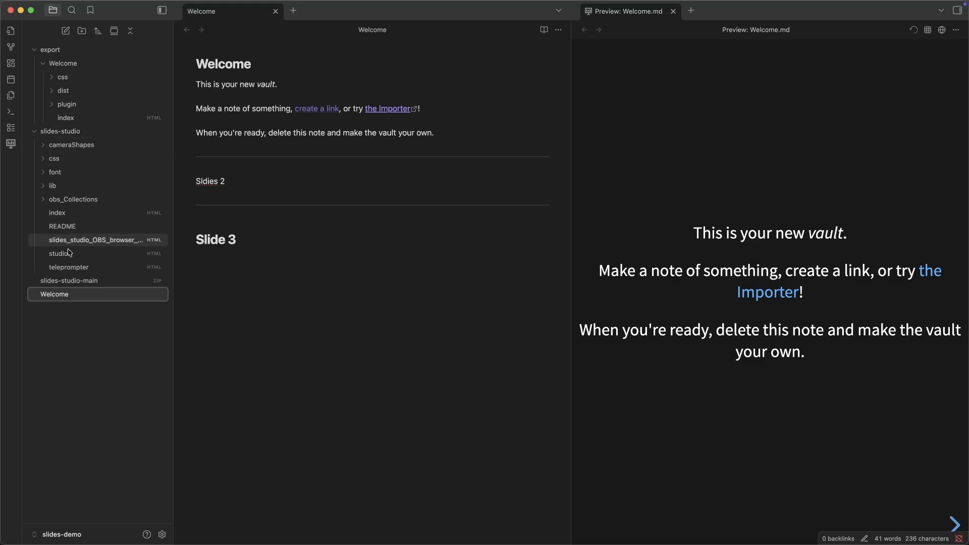
pyautogui.rightClick(80, 216)
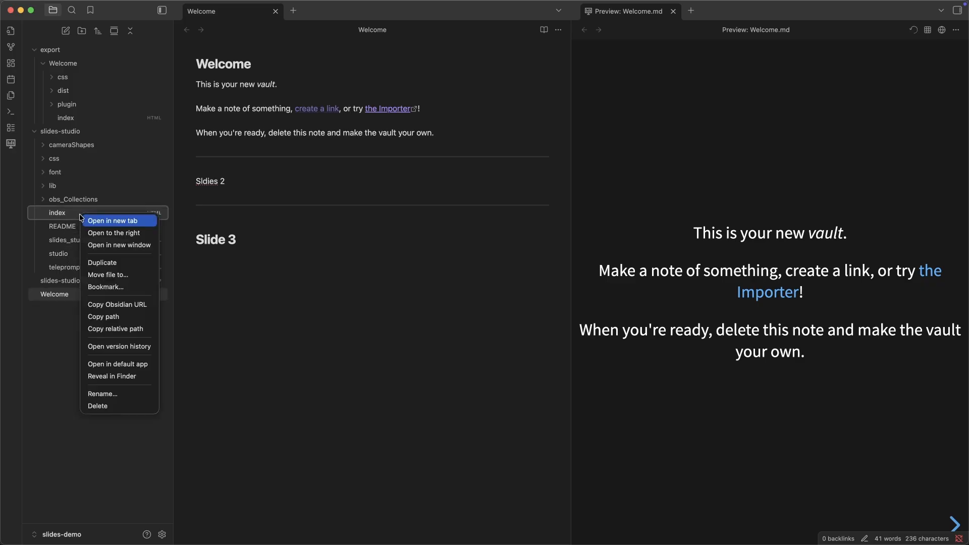
pyautogui.click(116, 331)
# In the browser, replace the Welcome.md part of the address and load localhost:3000/slides-studio/index.html
pyautogui.press('super+Tab')
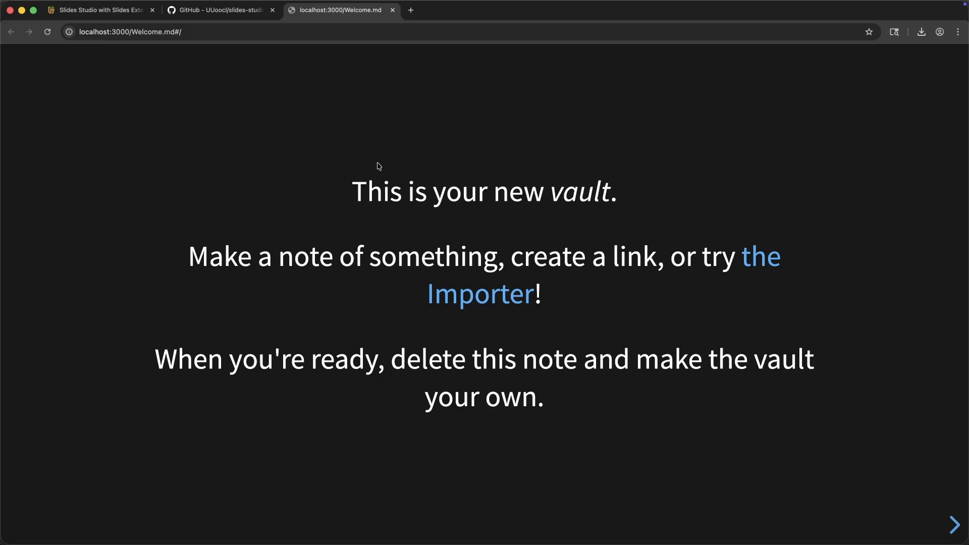
pyautogui.click(176, 34)
pyautogui.moveTo(205, 33); pyautogui.dragTo(131, 33)
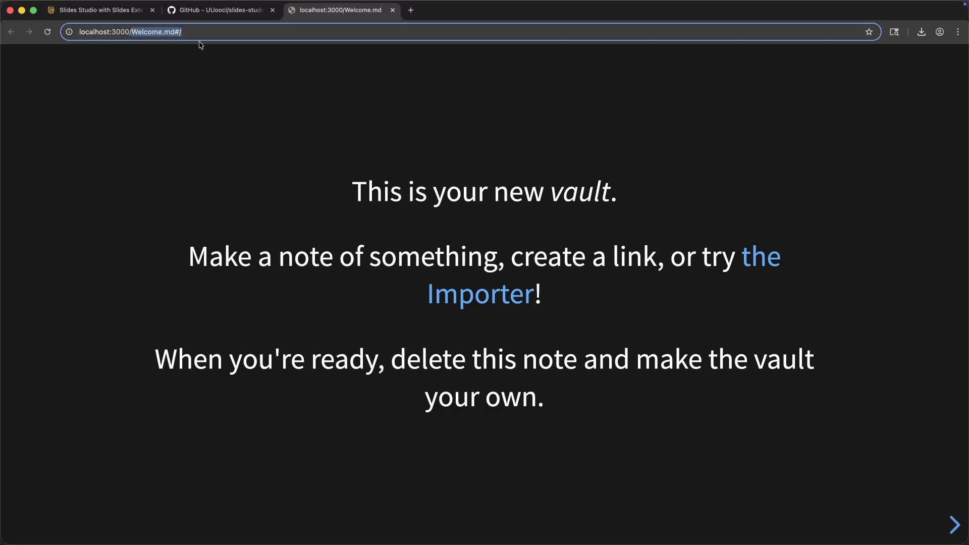
pyautogui.press('super+v')
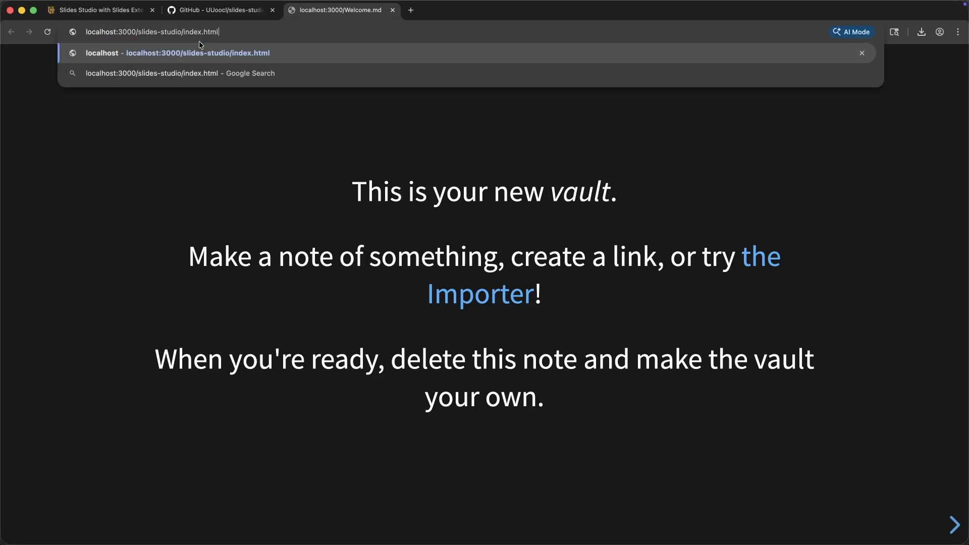
pyautogui.press('Return')
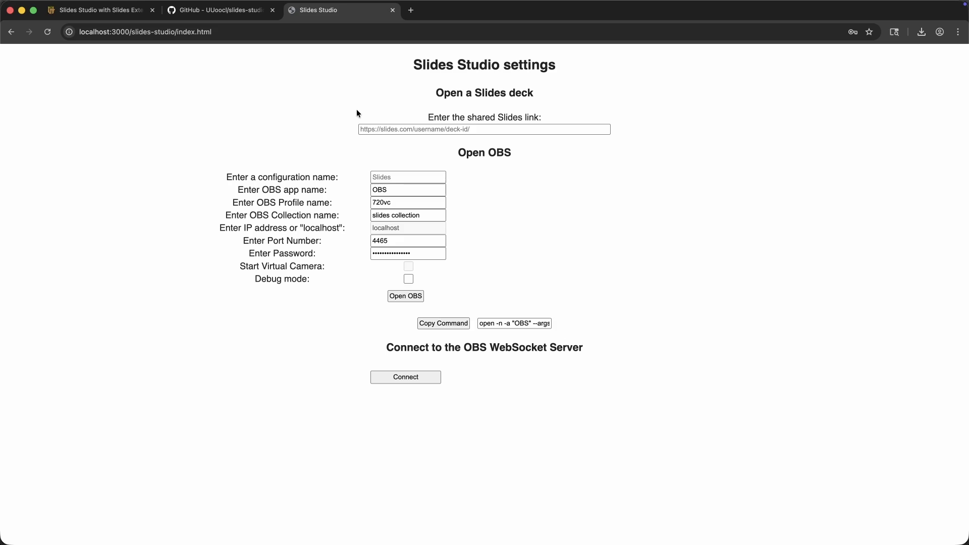
# Copy the exported Welcome index file's relative path from Obsidian into the shared Slides link field as export/Welcome/index.html
pyautogui.press('super+Tab')
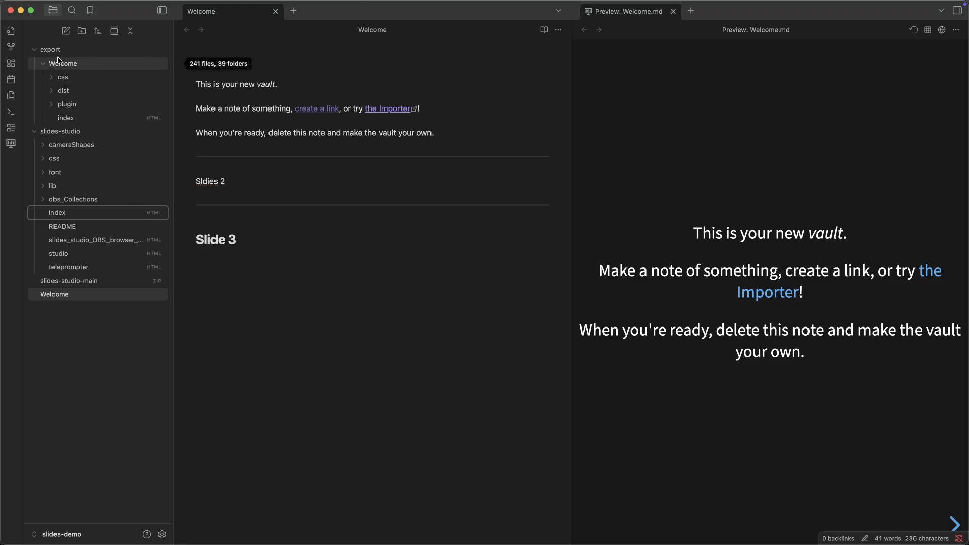
pyautogui.rightClick(74, 120)
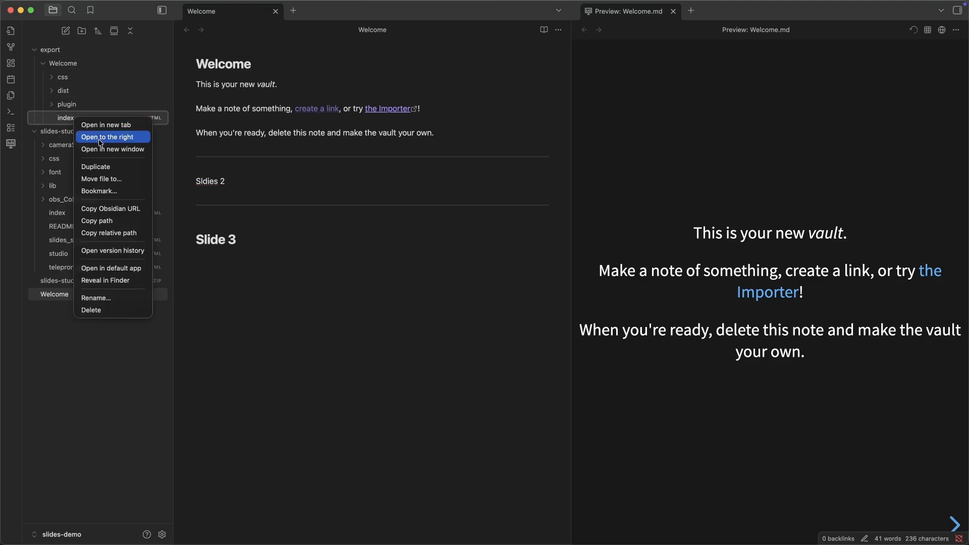
pyautogui.click(131, 236)
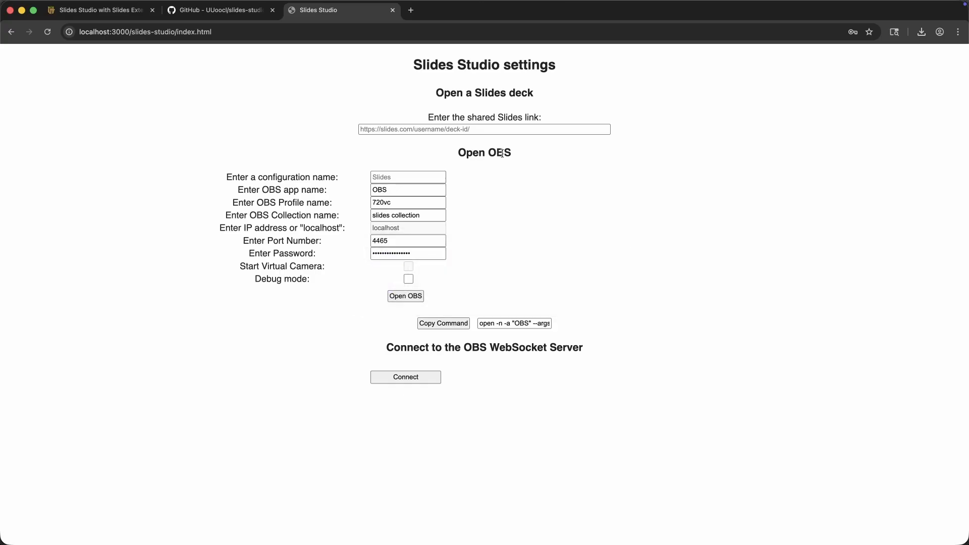
pyautogui.click(443, 130)
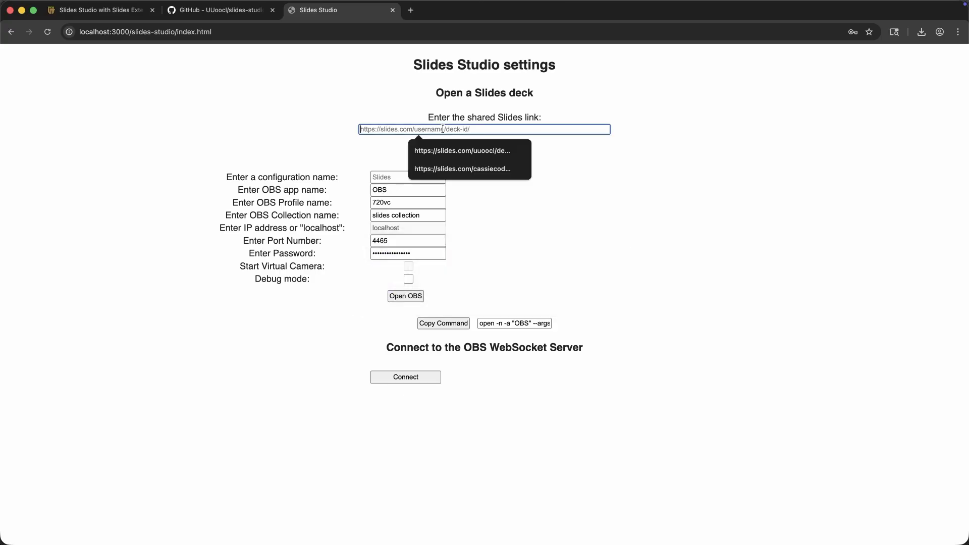
pyautogui.press('super+v')
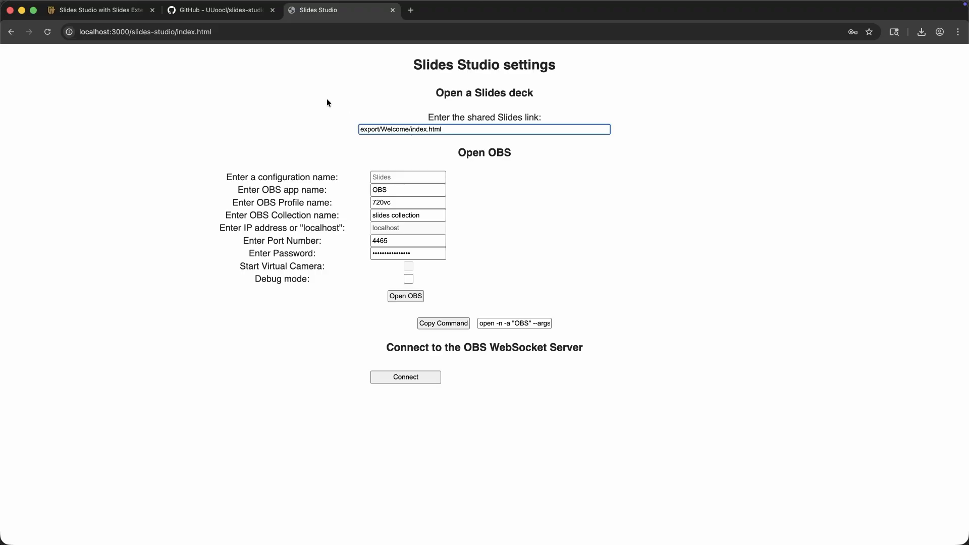
pyautogui.moveTo(131, 32); pyautogui.dragTo(59, 32)
pyautogui.press('BackSpace')
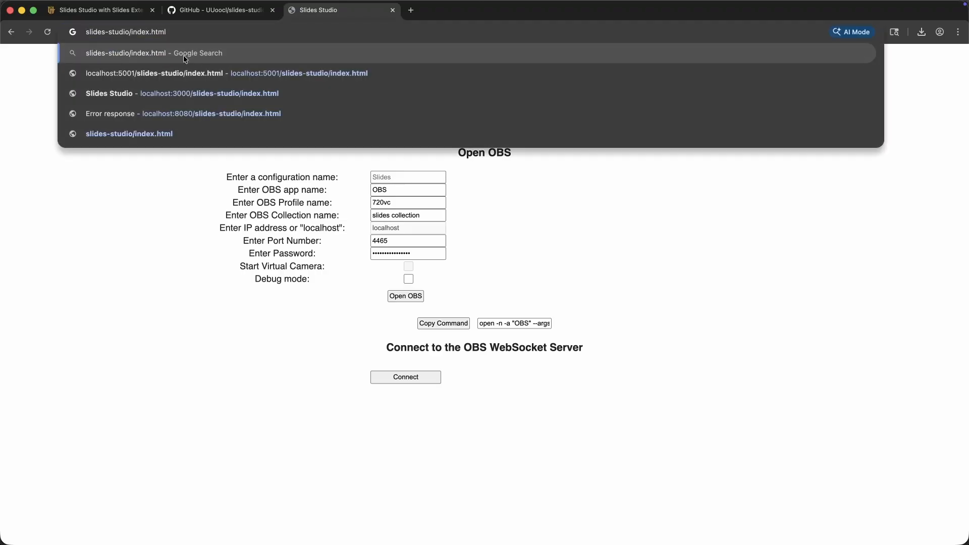
pyautogui.press('Escape')
pyautogui.click(365, 129)
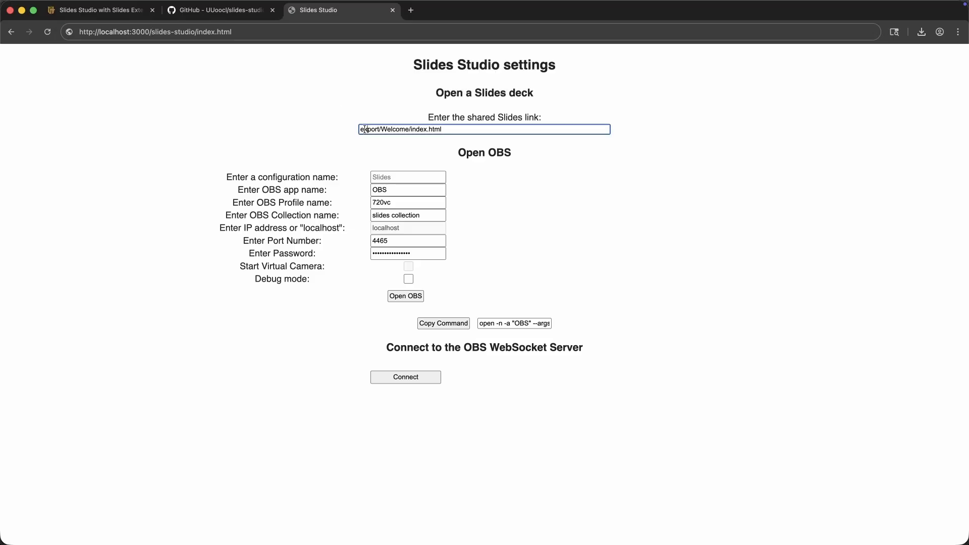
pyautogui.press('super+v')
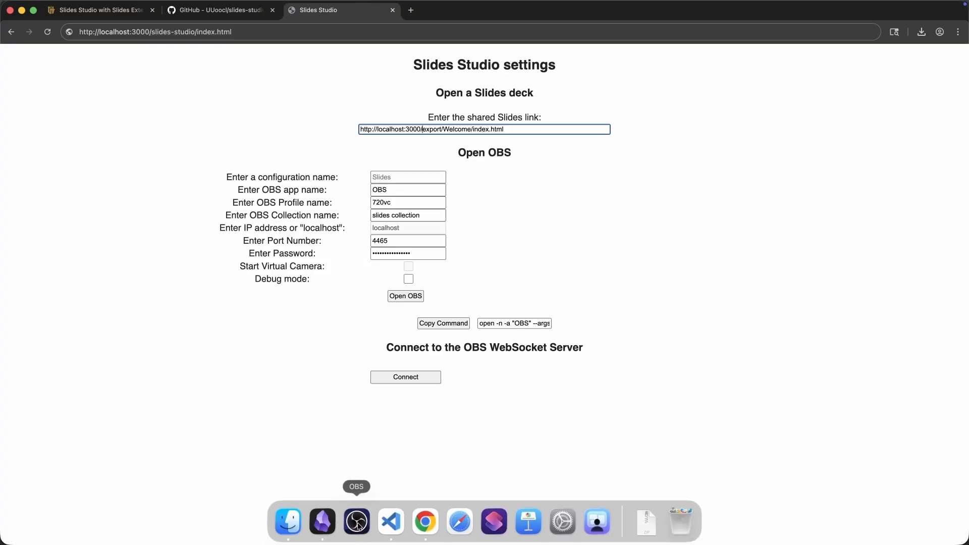
# Switch to OBS, enlarge its window and open the scene collection import dialog
pyautogui.click(356, 525)
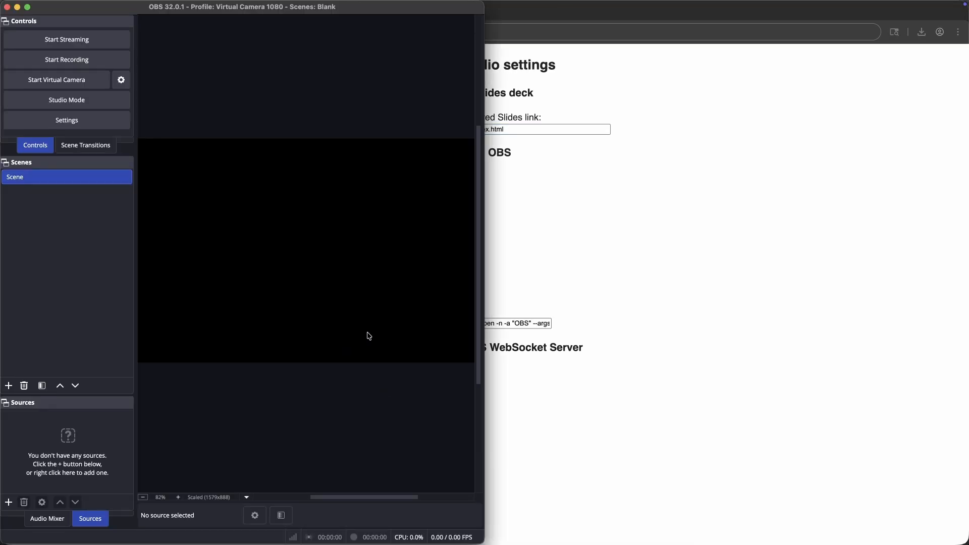
pyautogui.doubleClick(365, 13)
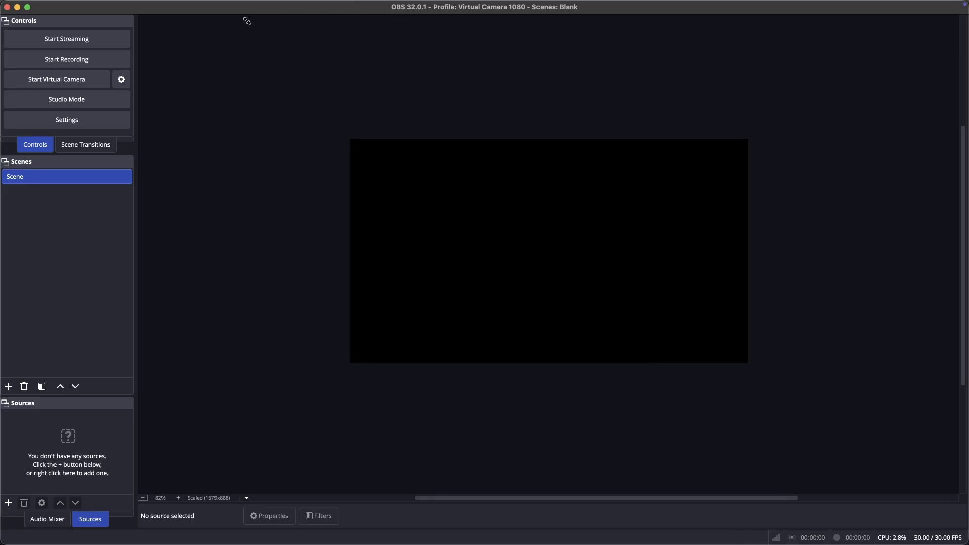
pyautogui.moveTo(203, 4)
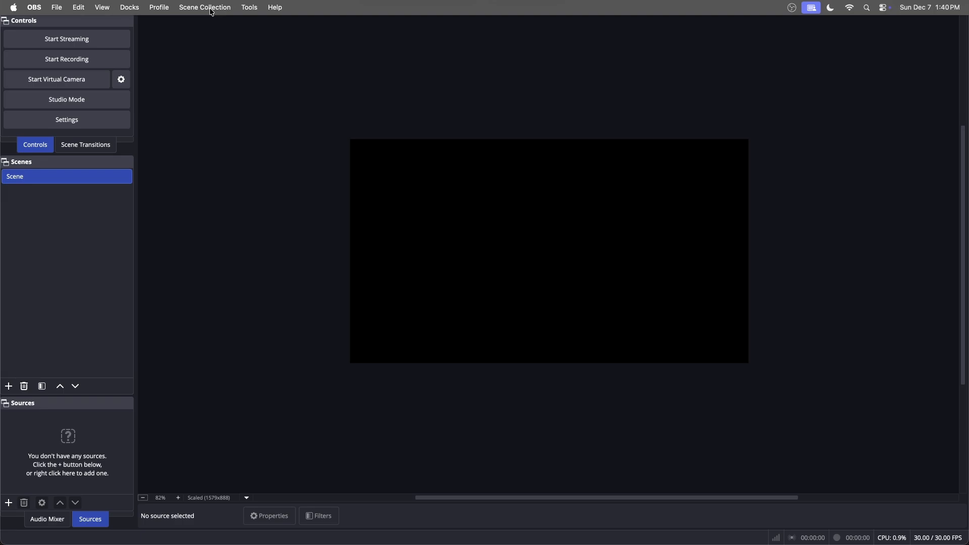
pyautogui.click(211, 12)
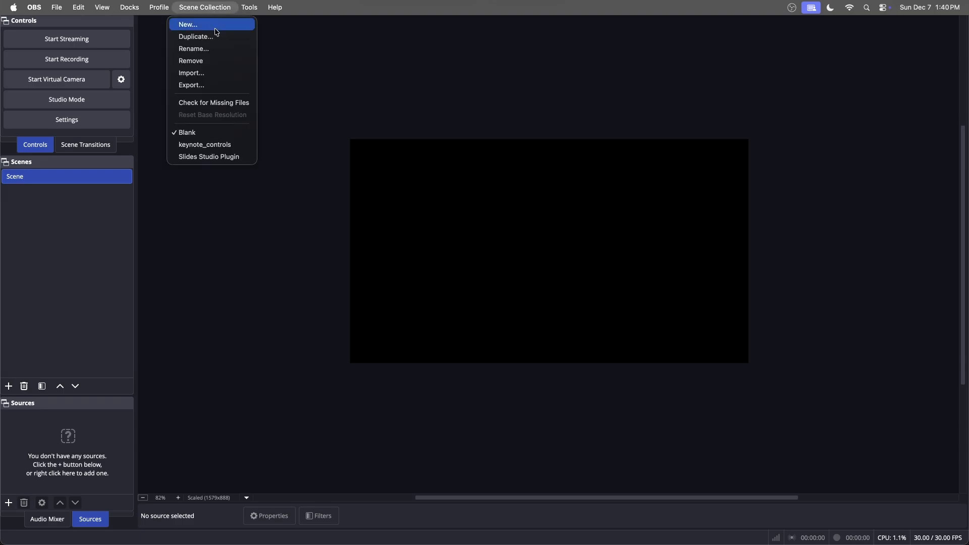
pyautogui.click(208, 79)
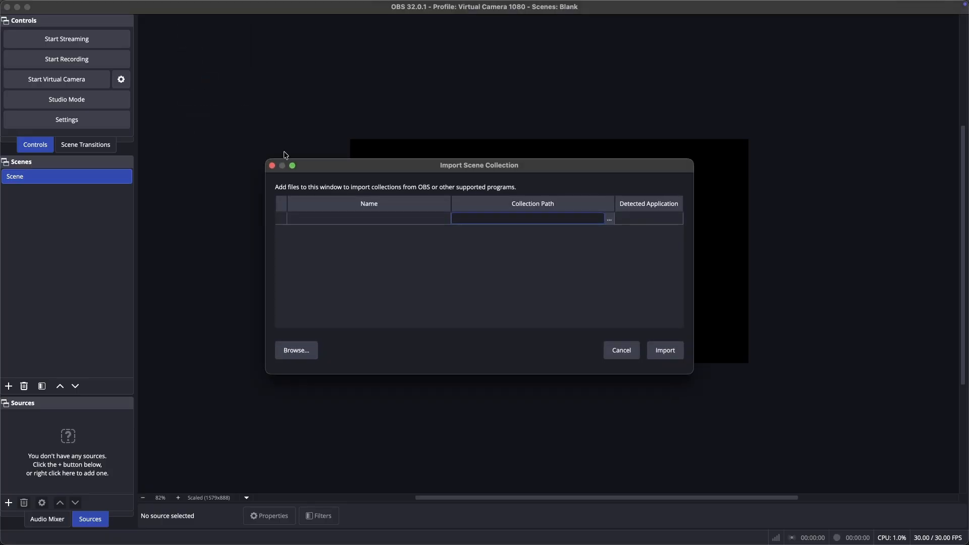
# Import Slidescom_Collection.json from obsidian/slides-demo/slides-studio/obs_Collections as a scene collection
pyautogui.click(608, 220)
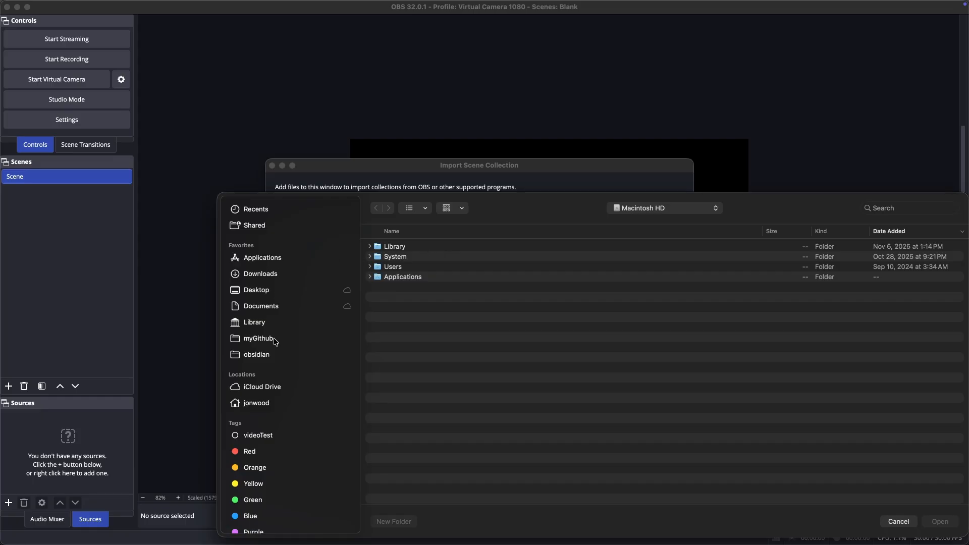
pyautogui.click(275, 354)
pyautogui.doubleClick(406, 247)
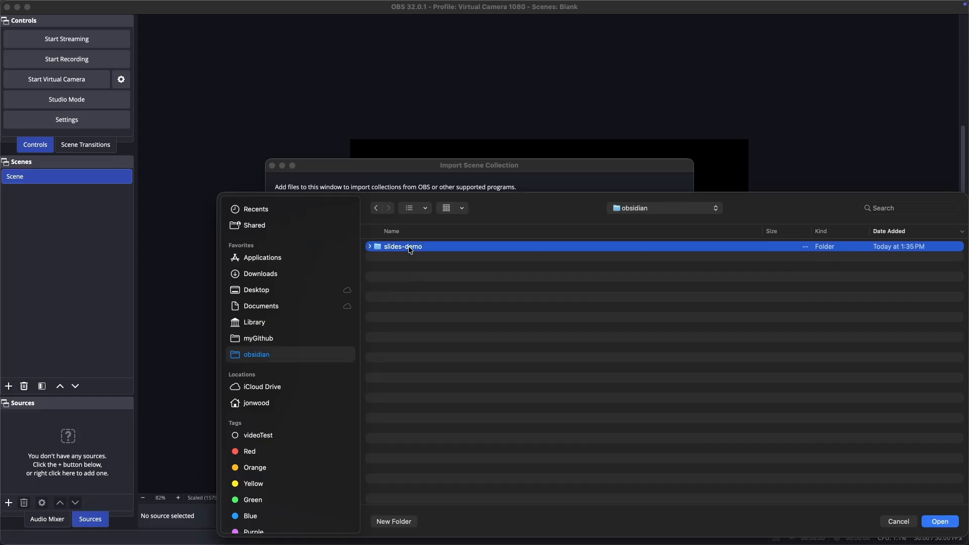
pyautogui.click(393, 250)
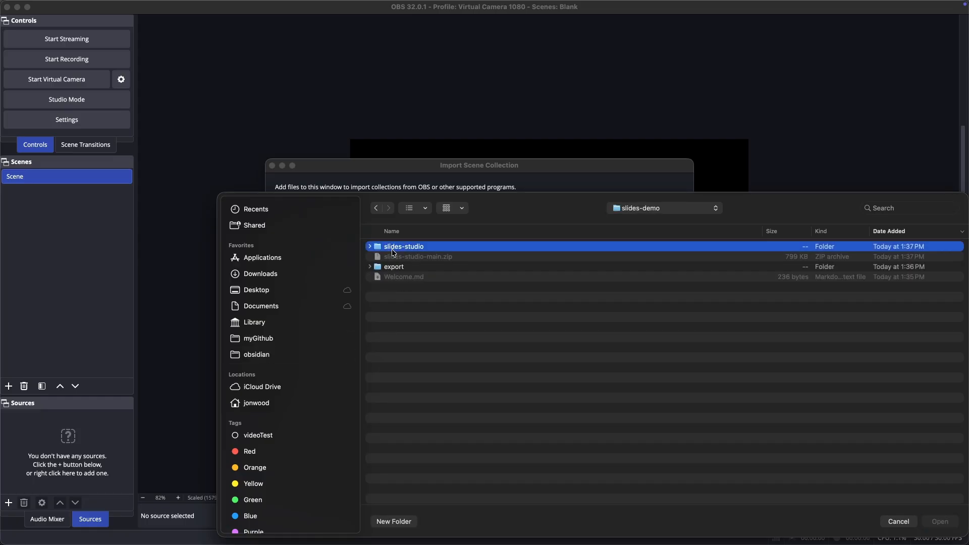
pyautogui.doubleClick(390, 248)
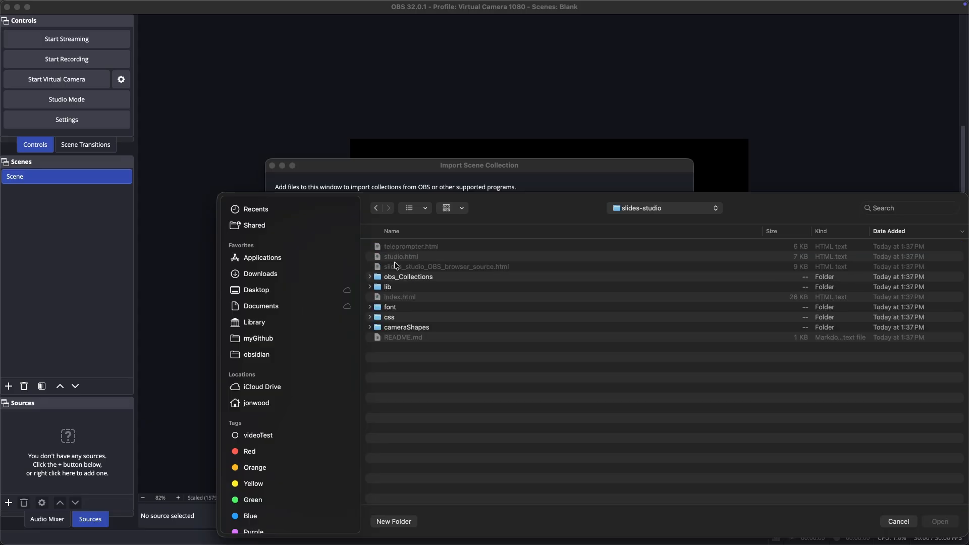
pyautogui.doubleClick(399, 278)
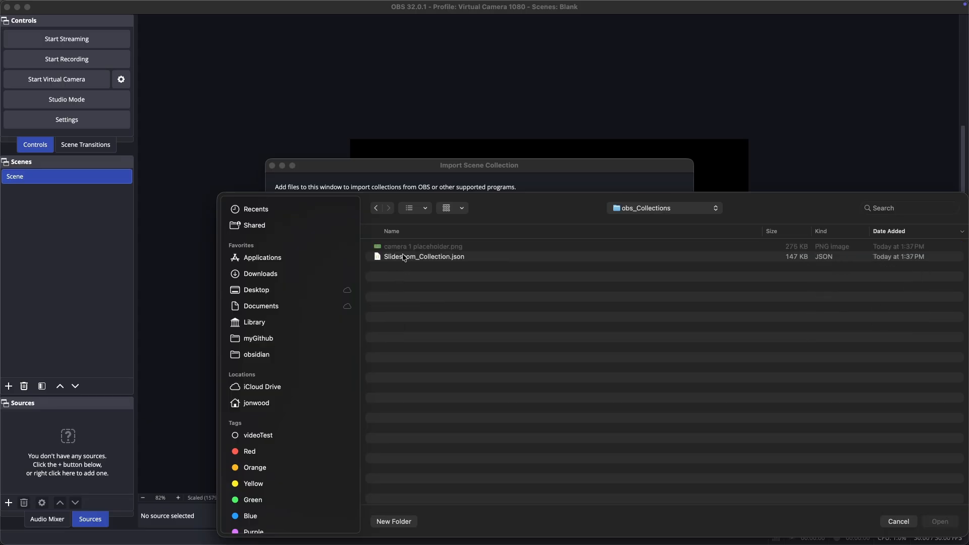
pyautogui.click(405, 259)
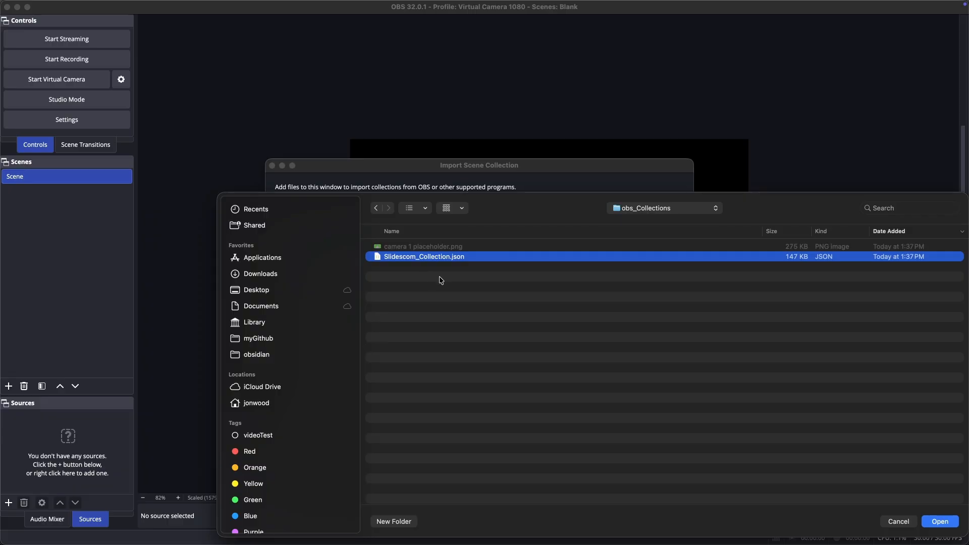
pyautogui.click(940, 522)
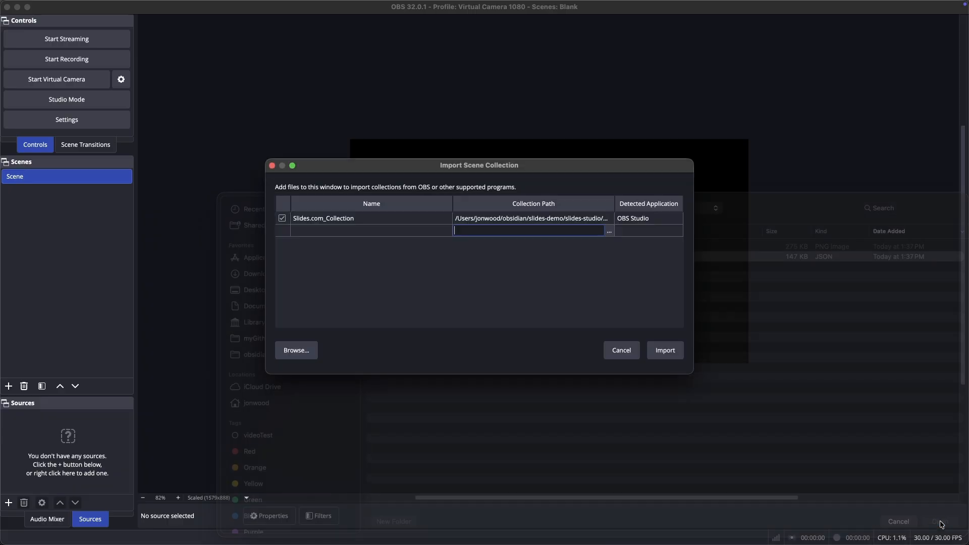
pyautogui.click(665, 350)
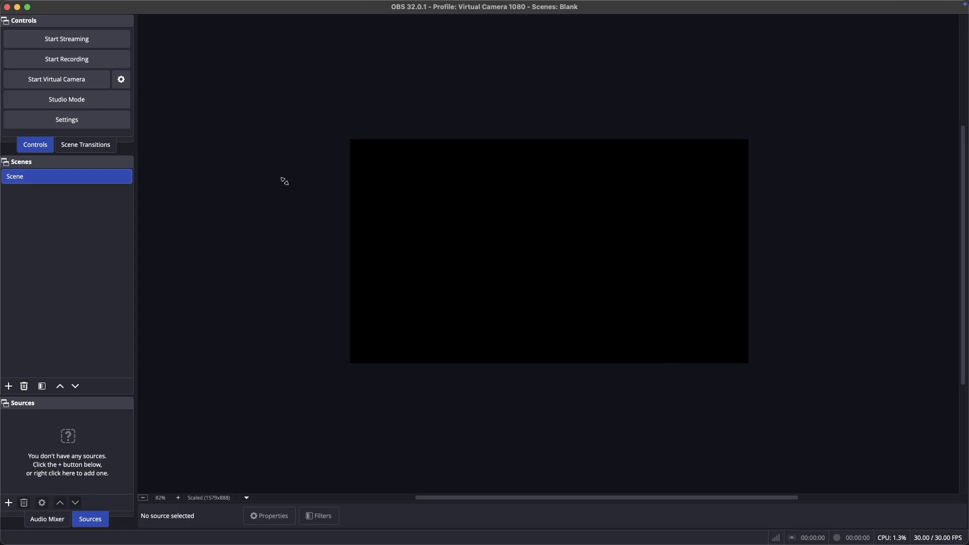
# Make Slides.com_Collection the active scene collection and shrink the OBS window back to half the screen
pyautogui.click(220, 10)
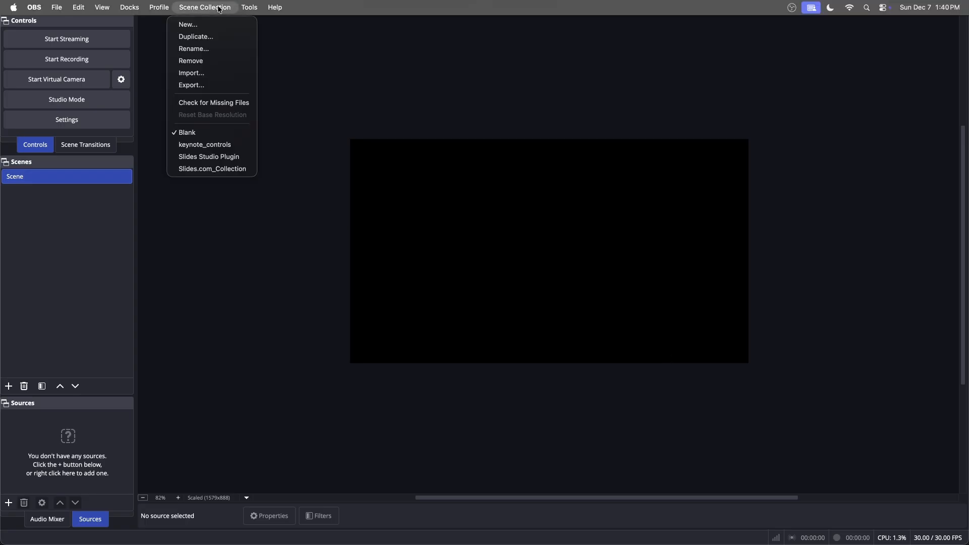
pyautogui.click(223, 171)
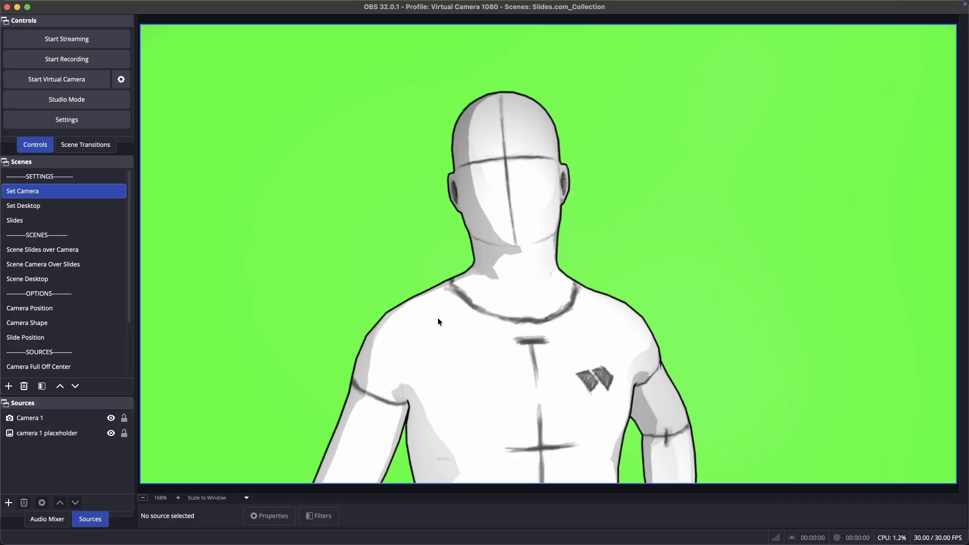
pyautogui.press('ctrl+super+f')
# Review the WebSocket server's enabled state, port and authentication settings in OBS, and close them with OK
pyautogui.click(249, 7)
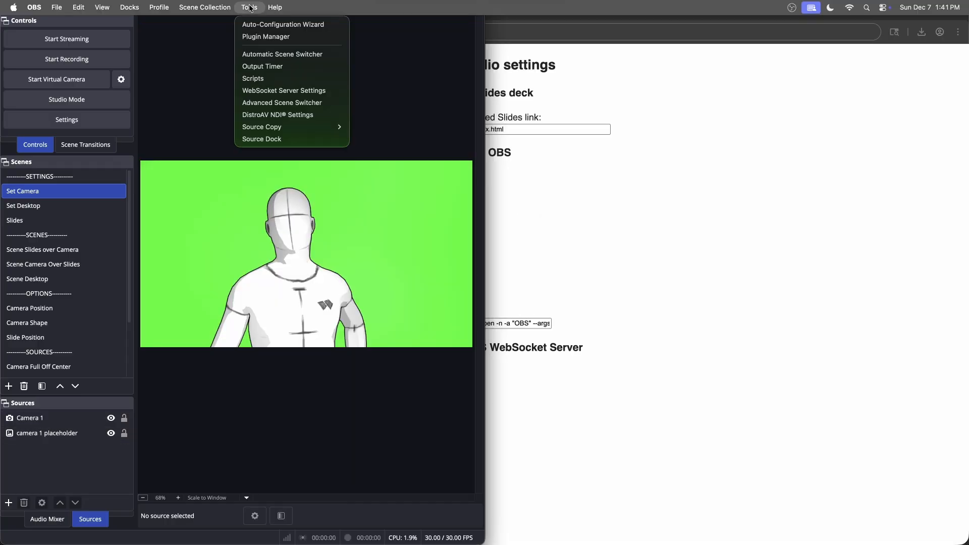
pyautogui.click(281, 90)
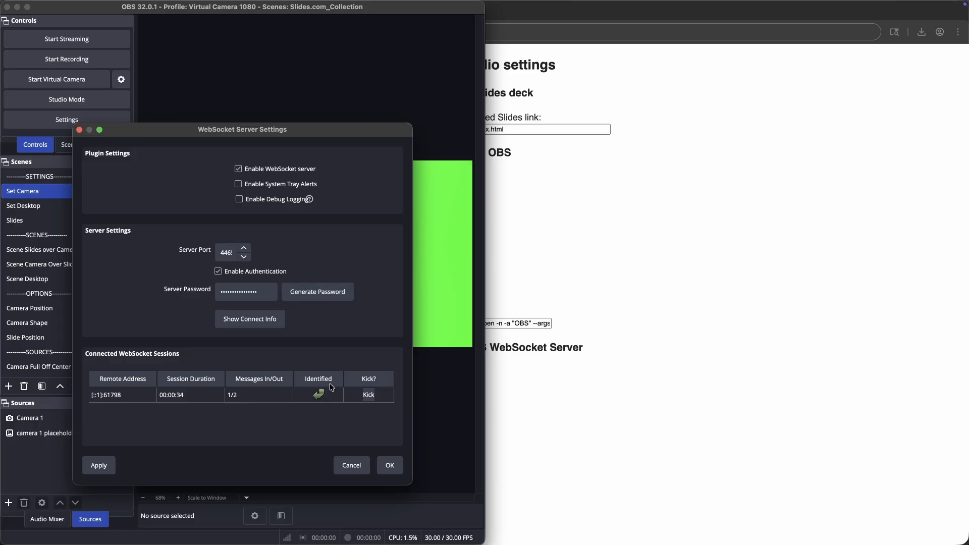
pyautogui.click(390, 465)
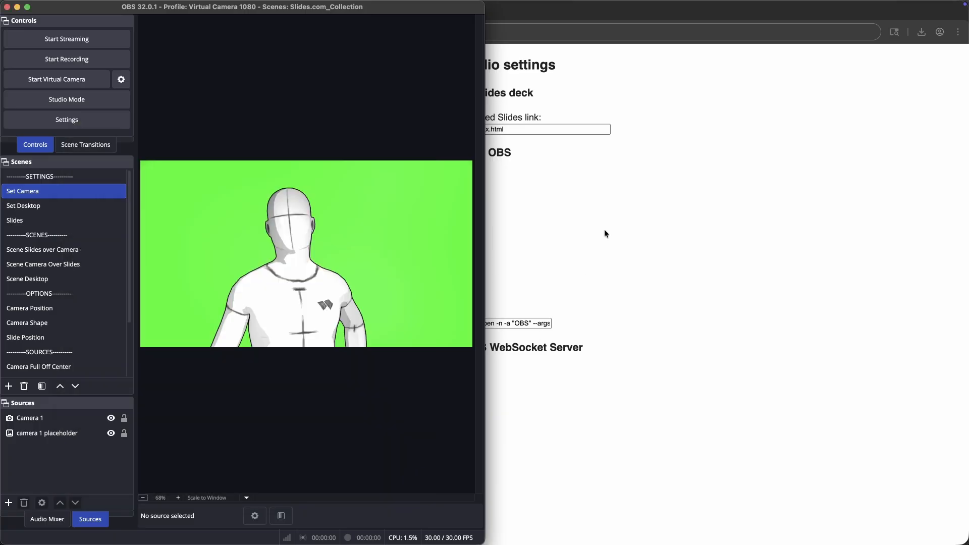
# Switch to the browser, tile its window beside OBS and connect Slides Studio to the OBS WebSocket server
pyautogui.moveTo(614, 14); pyautogui.dragTo(773, 37)
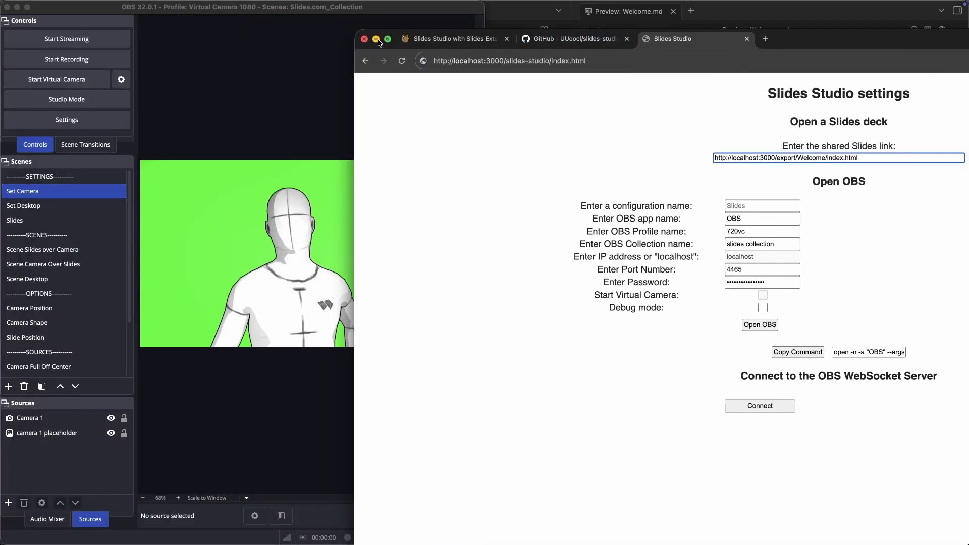
pyautogui.moveTo(388, 42)
pyautogui.click(420, 77)
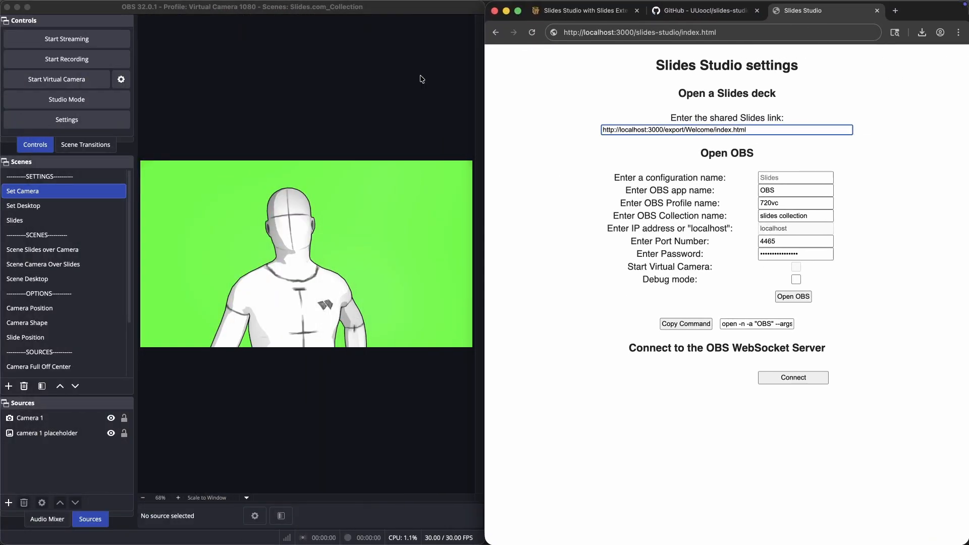
pyautogui.click(791, 378)
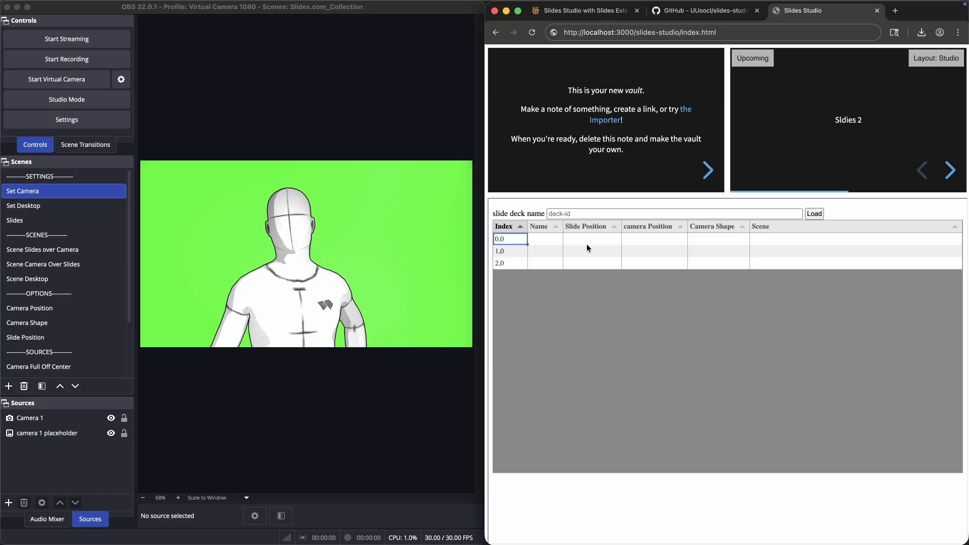
# Name the slide deck slide-demo in Slides Studio
pyautogui.click(510, 212)
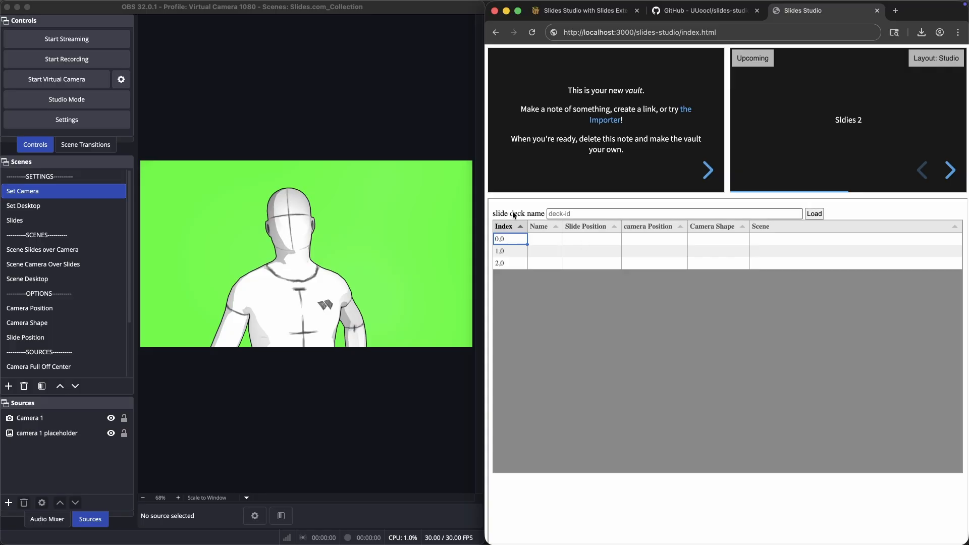
pyautogui.click(565, 214)
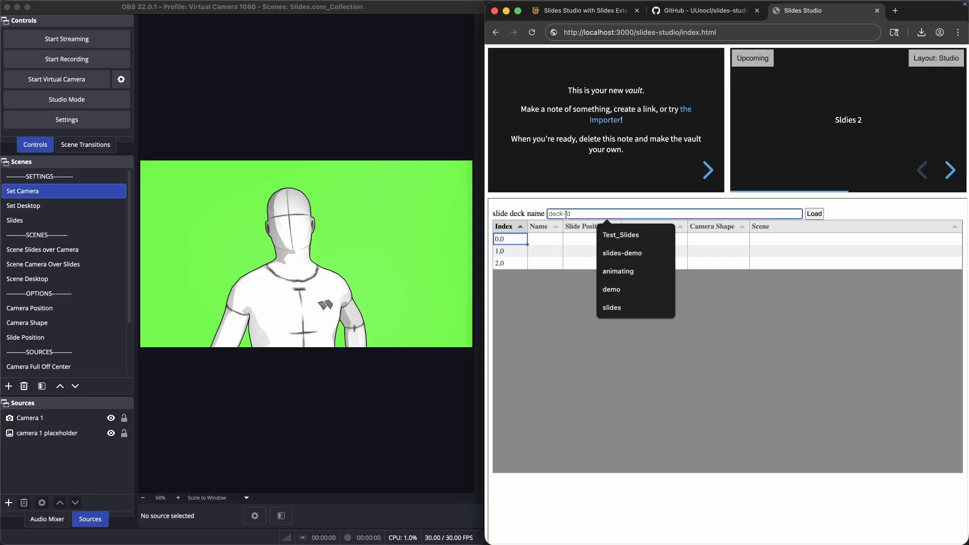
pyautogui.write('e-demo')
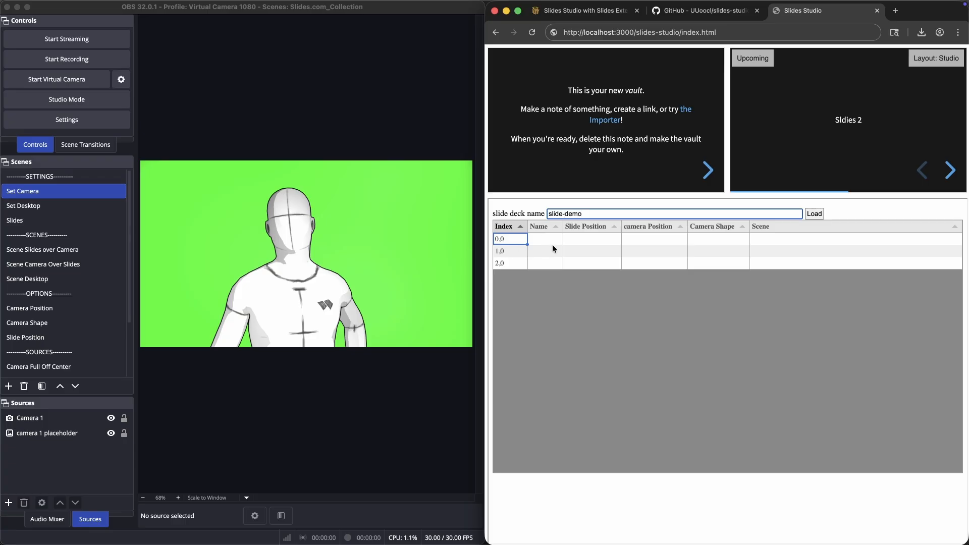
# For slide 0,0, choose Over-the-Shoulder skewed slide position, Camera Full Screen, camera shape None and Scene Slides over Camera
pyautogui.click(599, 242)
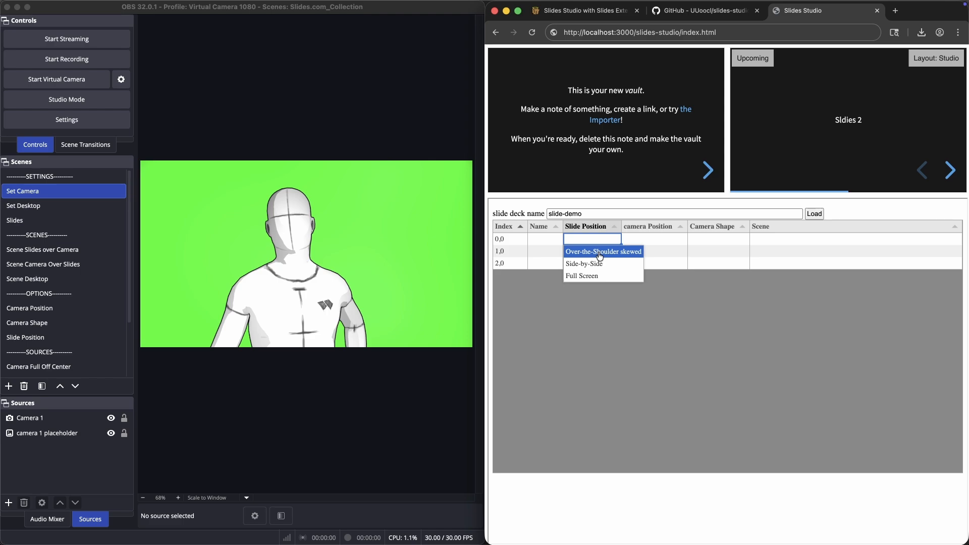
pyautogui.click(600, 251)
pyautogui.click(655, 239)
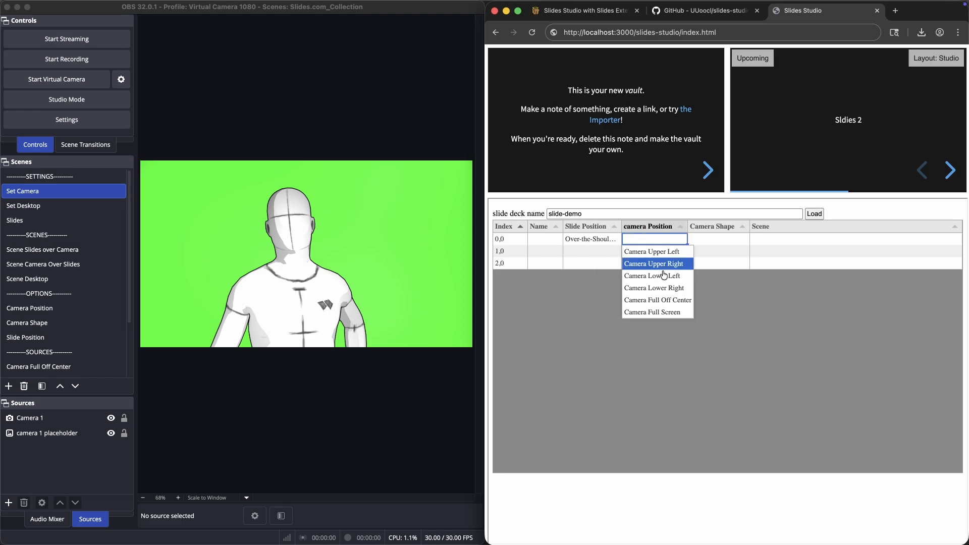
pyautogui.click(672, 317)
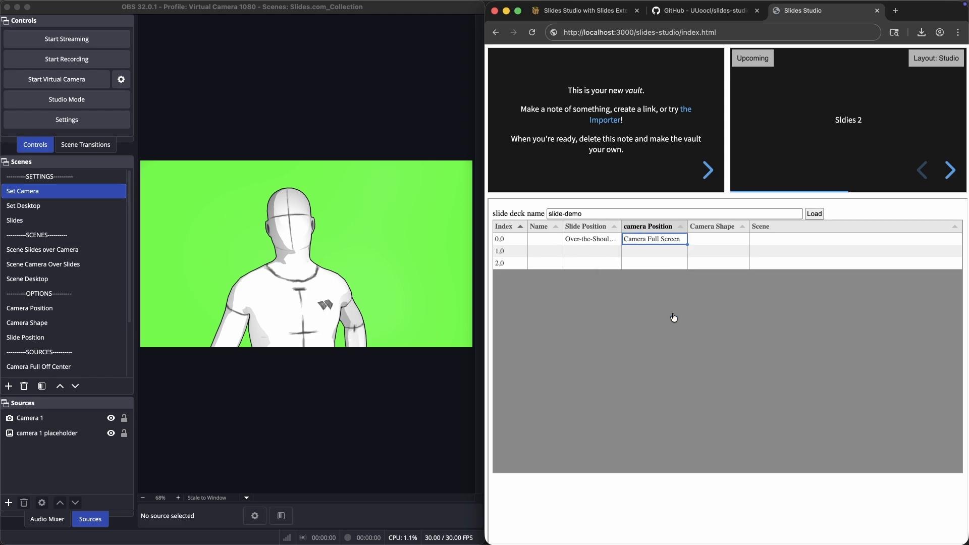
pyautogui.click(727, 239)
pyautogui.click(723, 338)
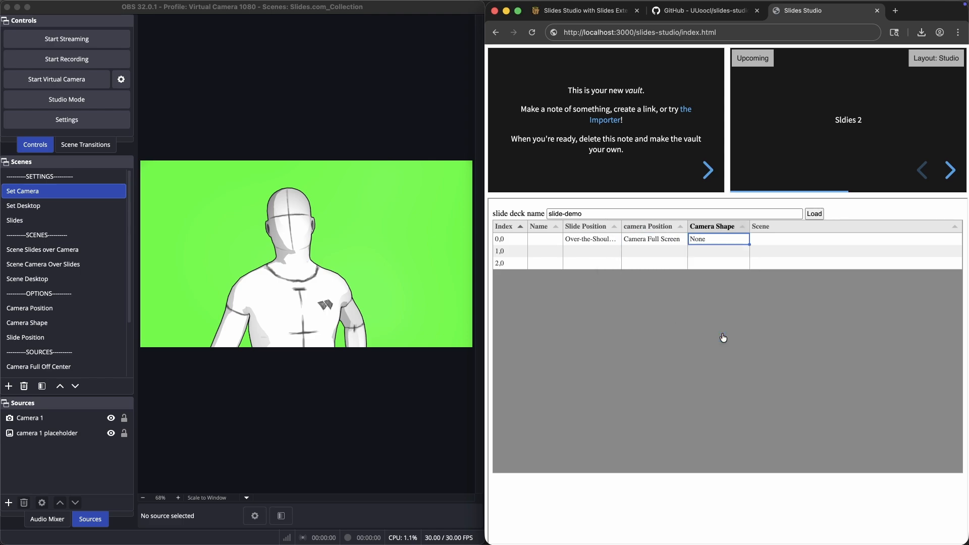
pyautogui.click(772, 241)
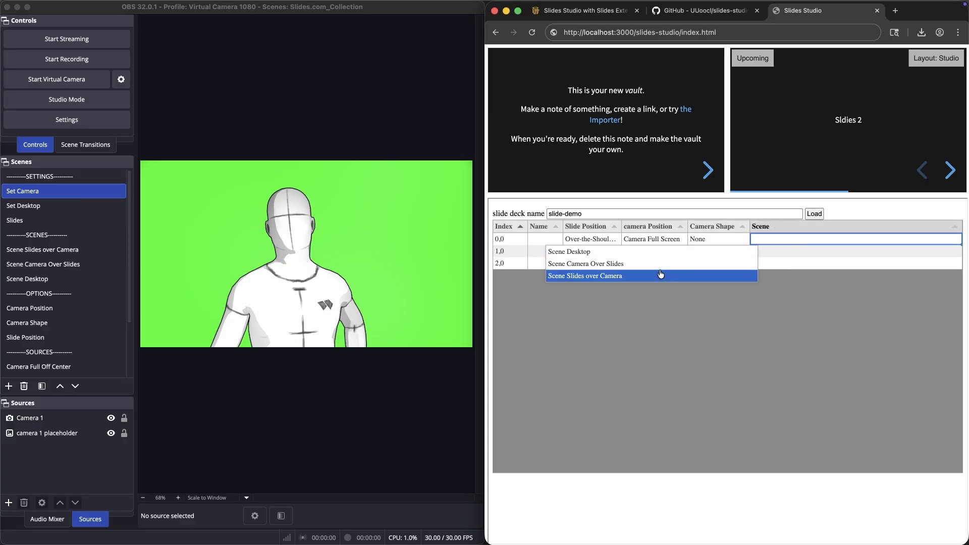
pyautogui.click(640, 276)
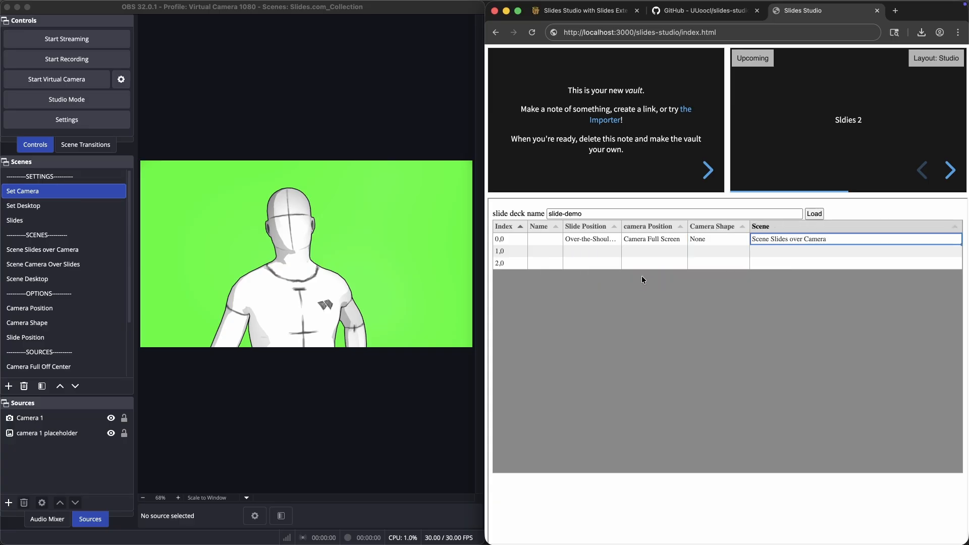
# For slide 1,0, choose Side-by-Side slide position, Camera Full Off Center and Scene Slides over Camera
pyautogui.click(591, 252)
pyautogui.click(596, 278)
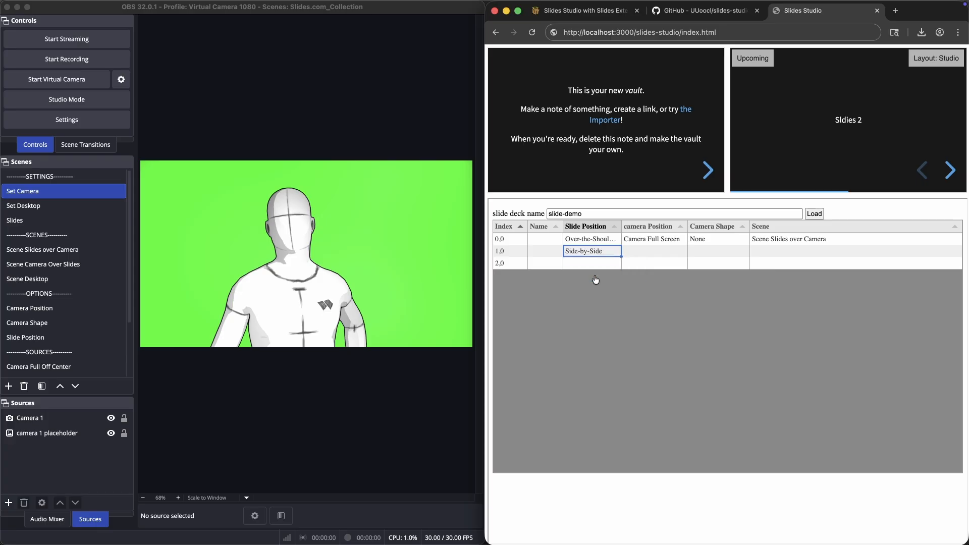
pyautogui.click(644, 252)
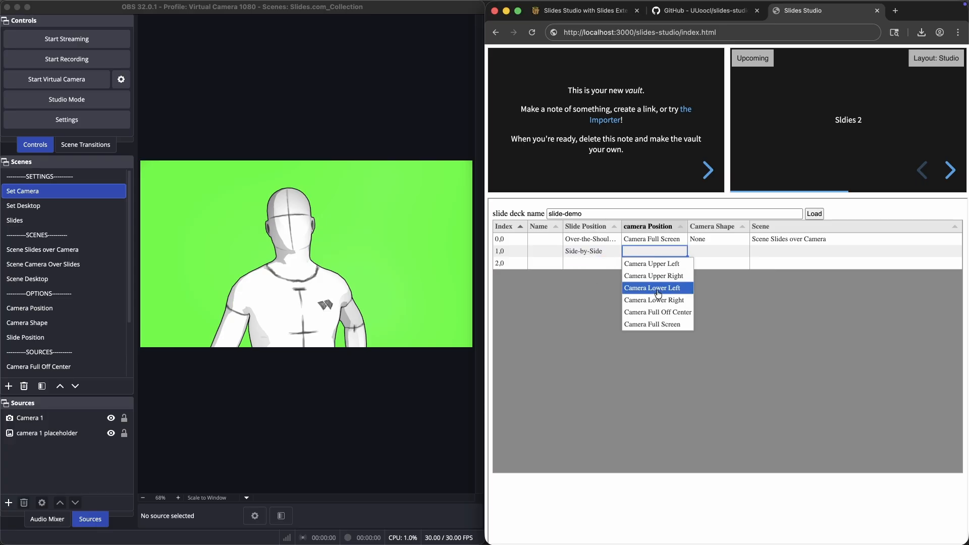
pyautogui.click(664, 313)
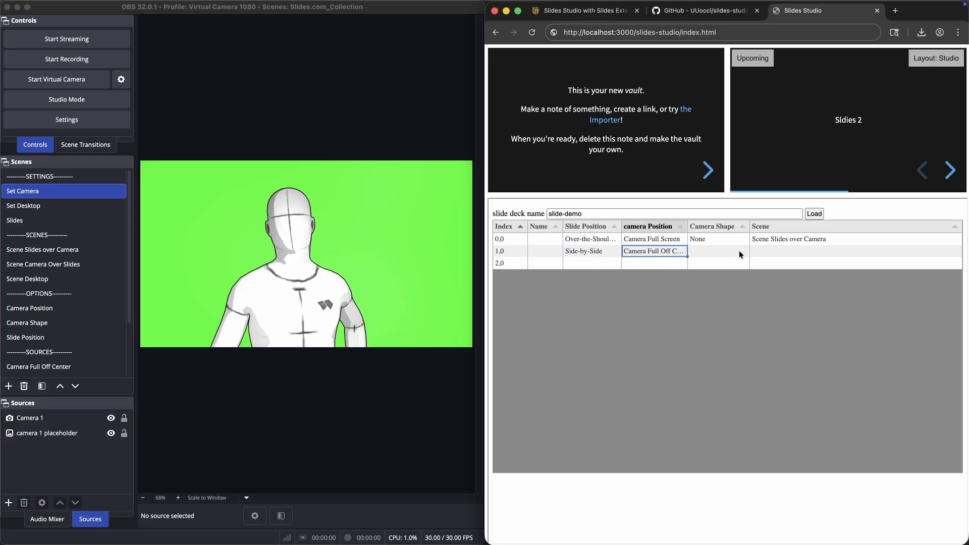
pyautogui.click(761, 251)
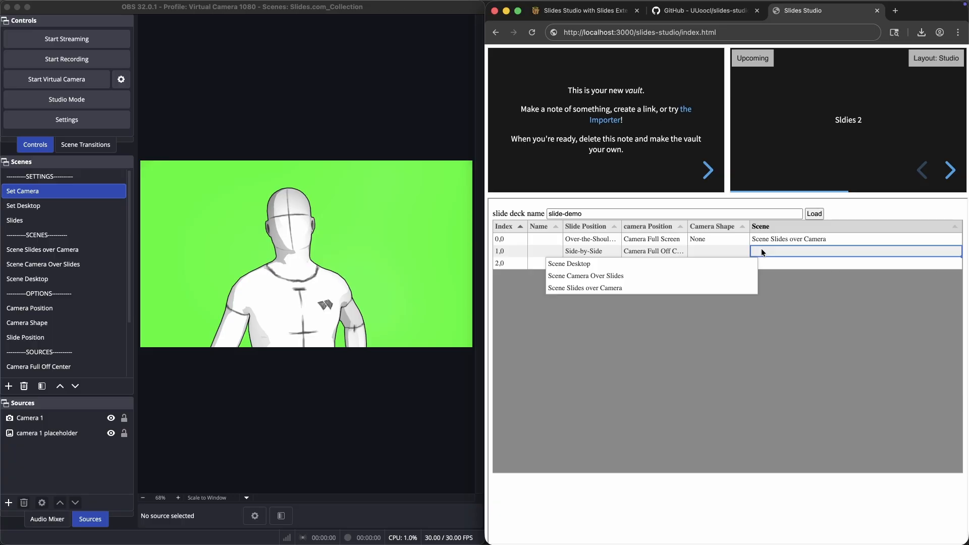
pyautogui.click(634, 290)
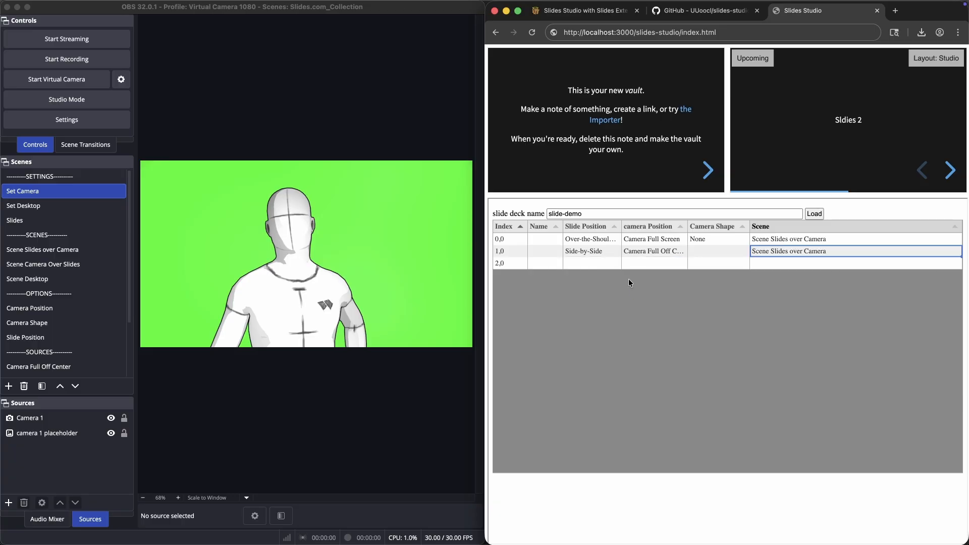
# For slide 2,0, choose Full Screen slide position, Camera Upper Left, camera shape cssAnimation_Circle and Scene Camera Over Slides
pyautogui.click(585, 264)
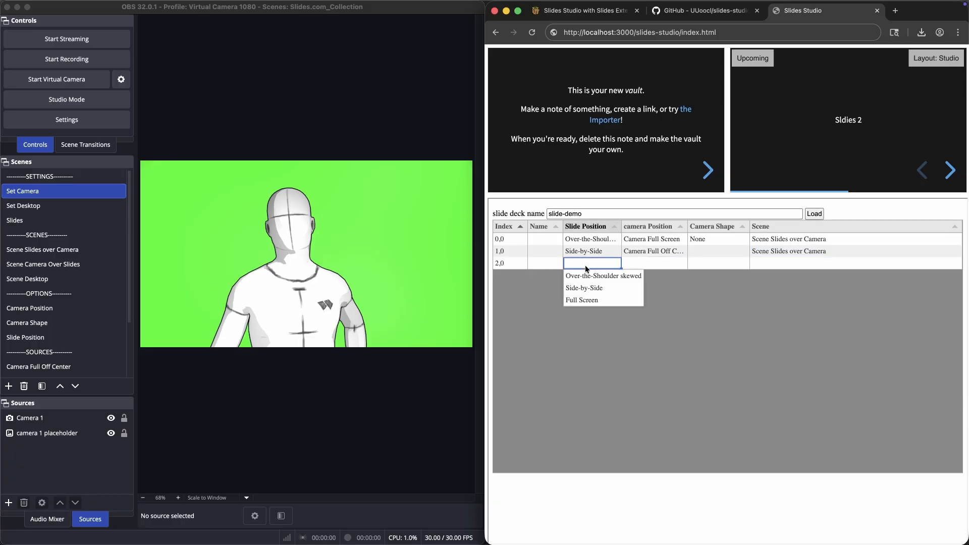
pyautogui.click(593, 301)
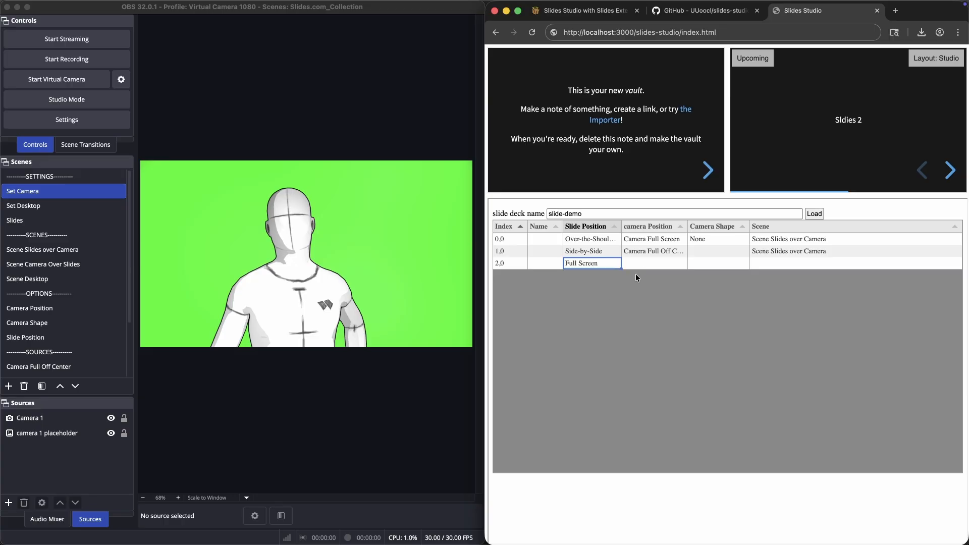
pyautogui.click(645, 262)
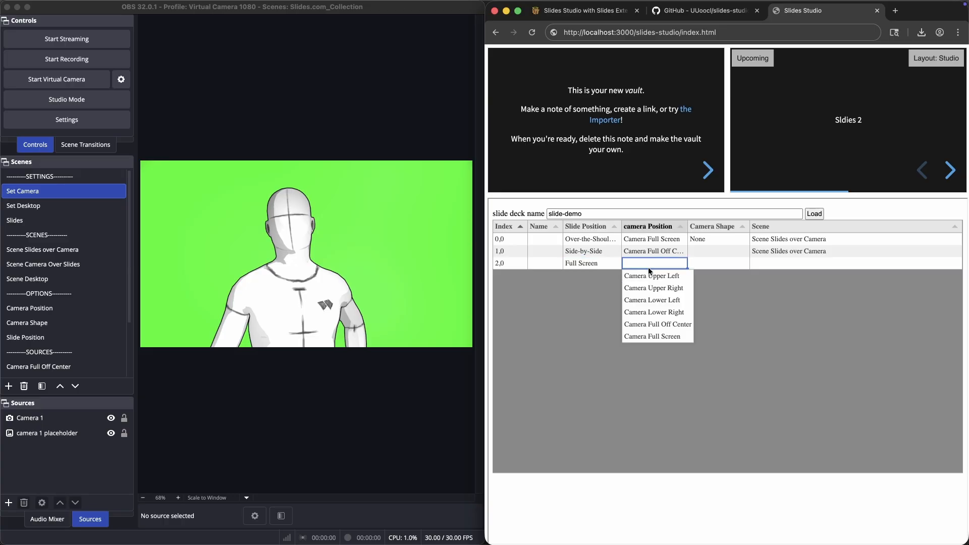
pyautogui.click(657, 281)
pyautogui.click(725, 262)
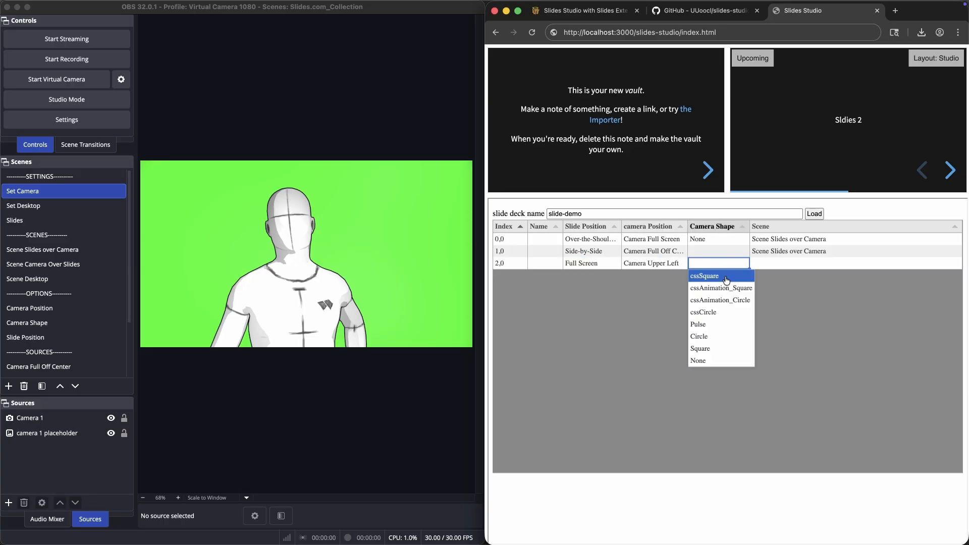
pyautogui.click(727, 302)
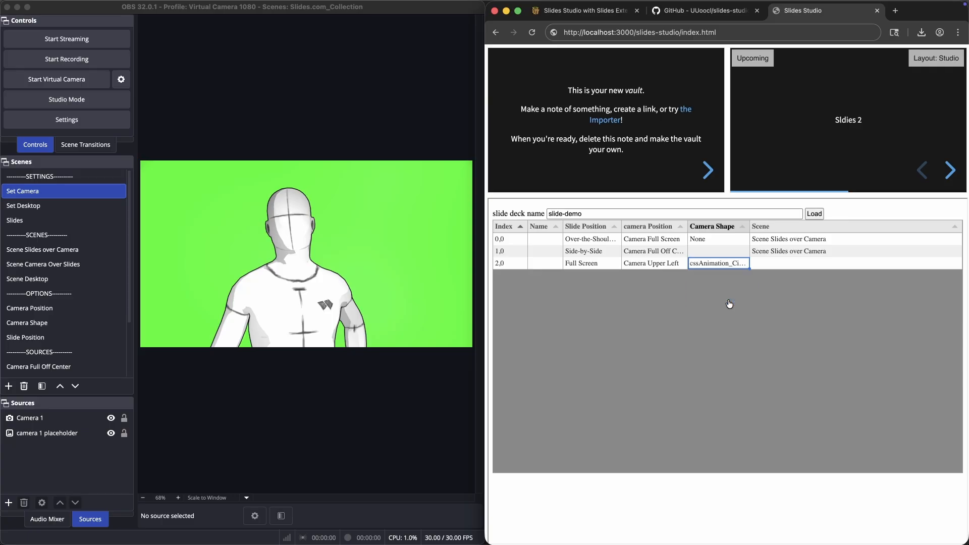
pyautogui.click(784, 261)
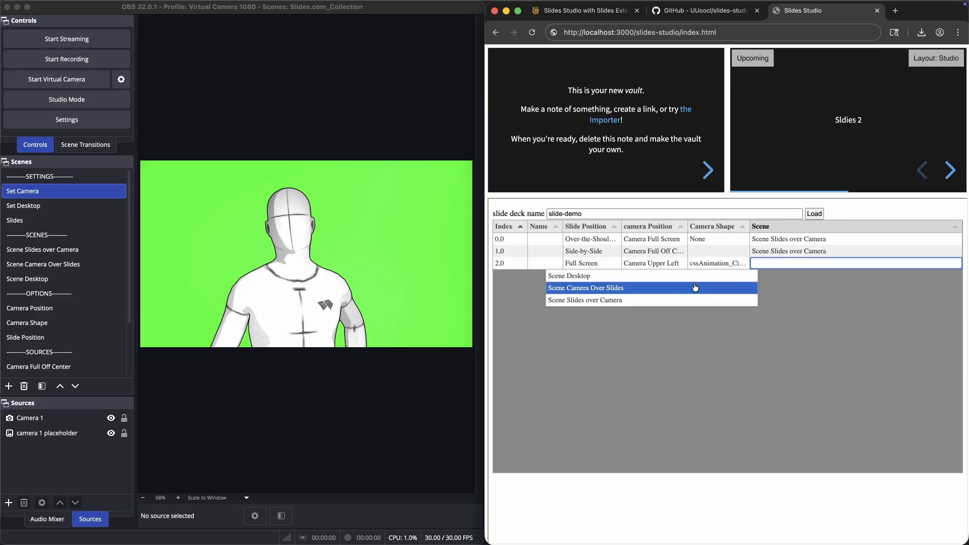
pyautogui.click(688, 289)
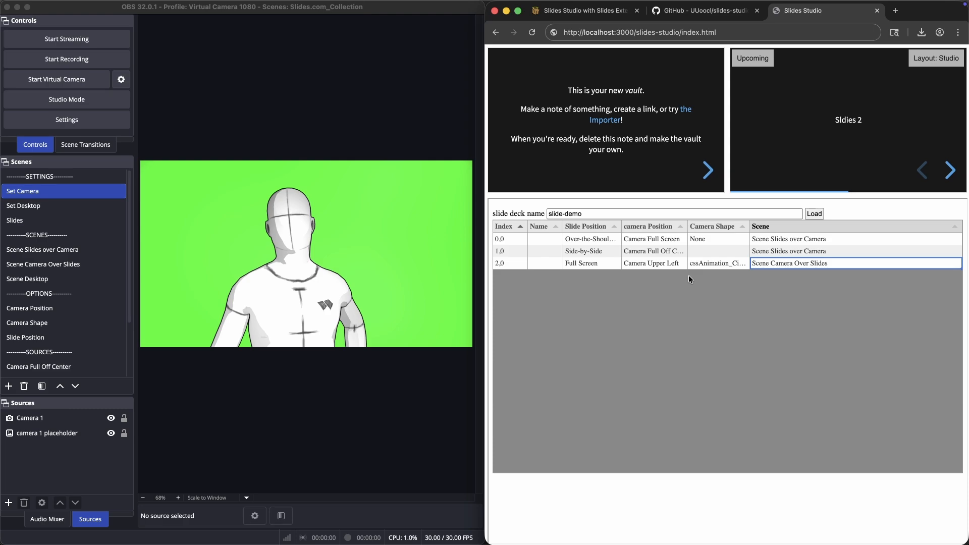
# Step through slides 0,0, 1,0 and 2,0 from the table and the deck navigation to check each slide's OBS scene
pyautogui.click(511, 240)
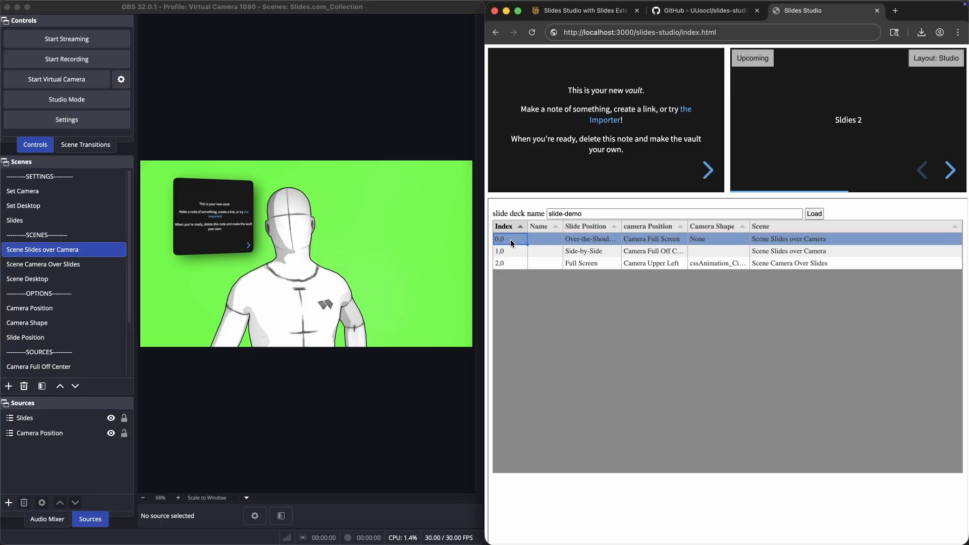
pyautogui.click(510, 249)
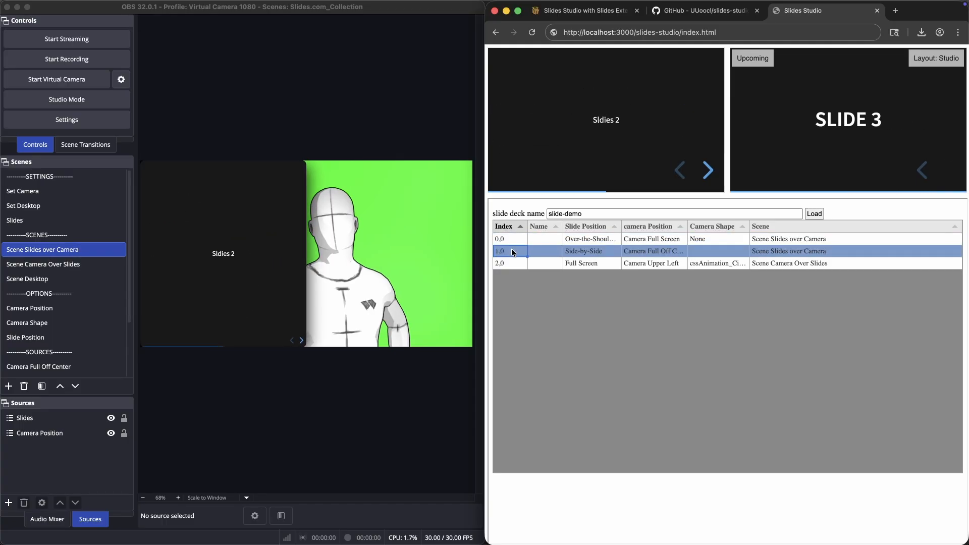
pyautogui.click(513, 259)
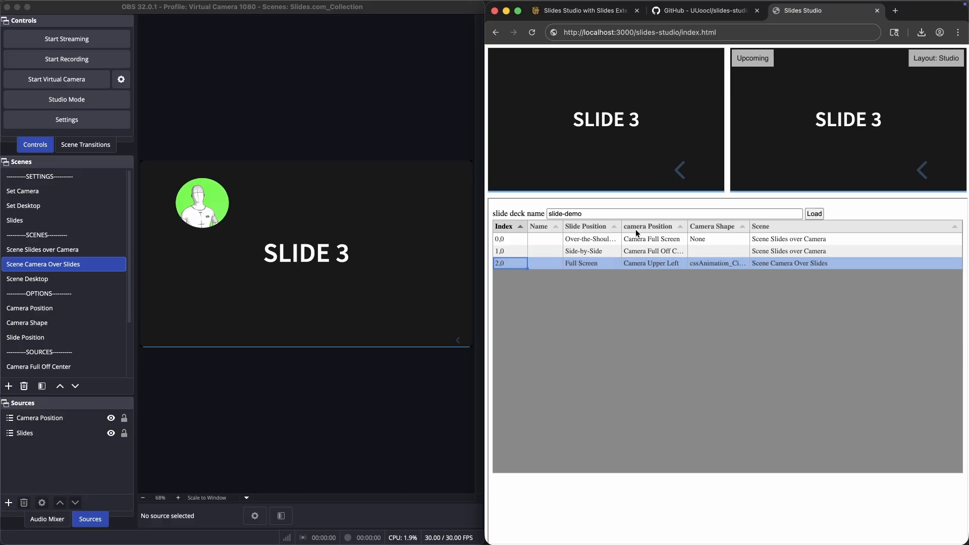
pyautogui.click(679, 171)
pyautogui.click(680, 170)
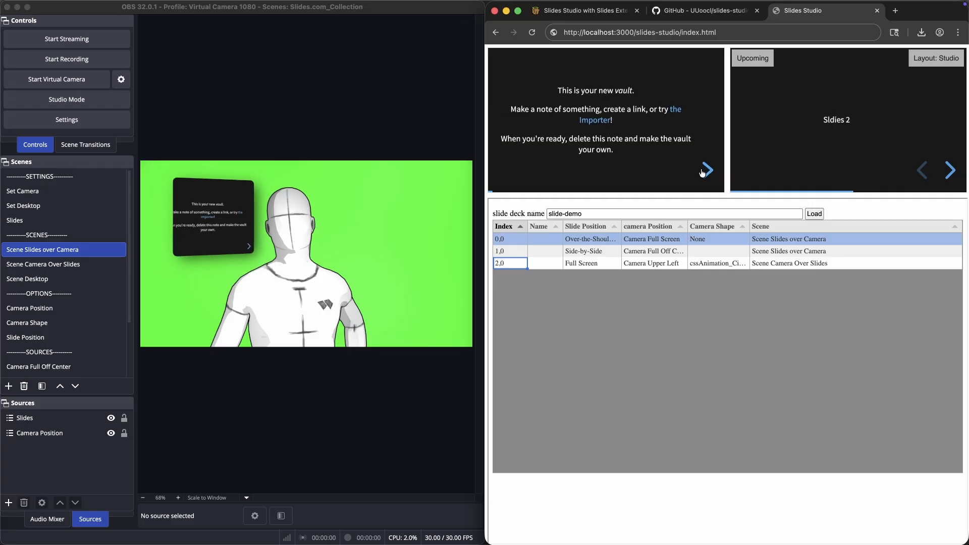
pyautogui.click(508, 249)
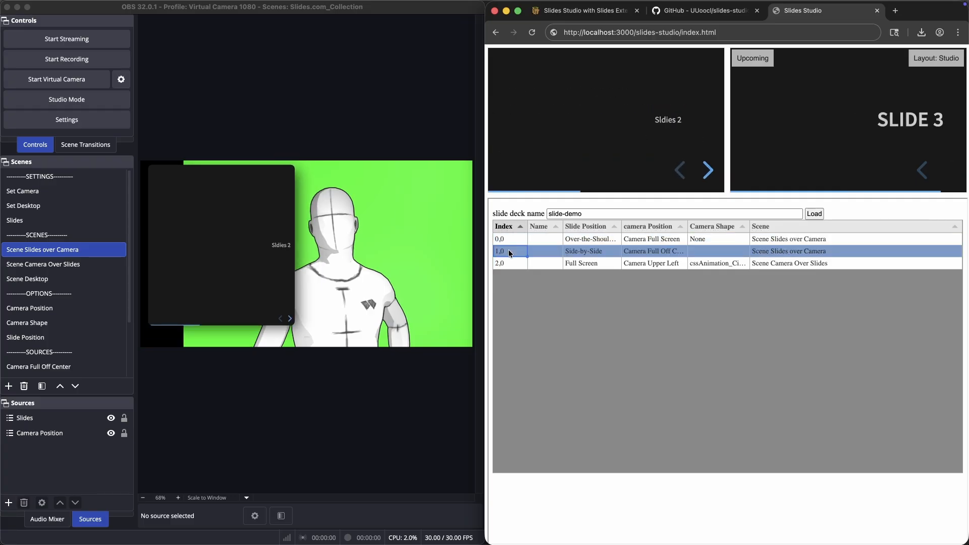
pyautogui.click(508, 262)
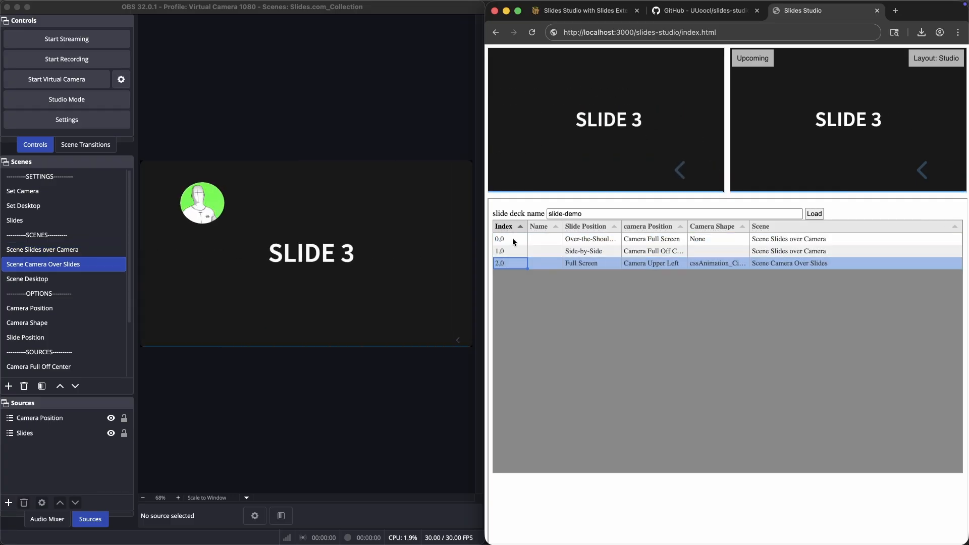
pyautogui.click(513, 238)
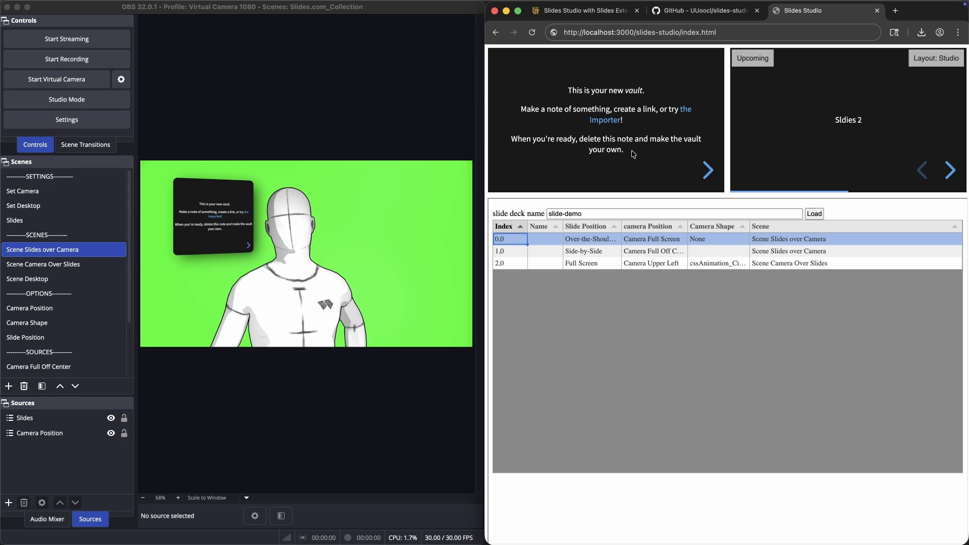
pyautogui.click(707, 171)
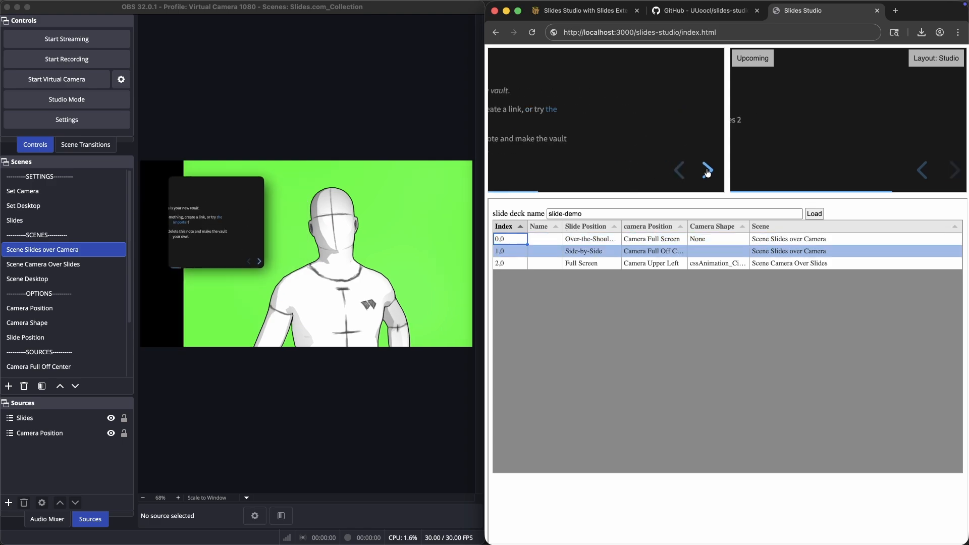
pyautogui.click(679, 171)
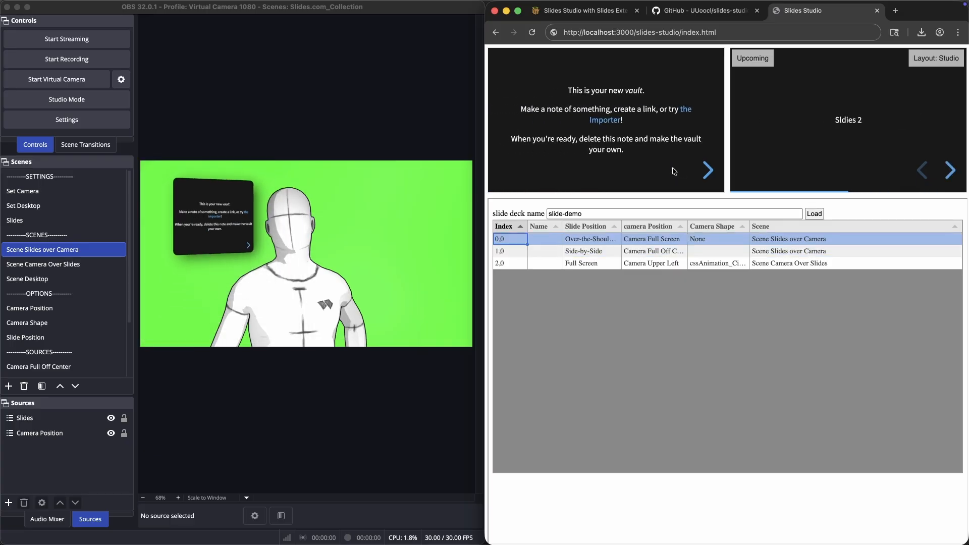
# Set the speaker view layout to Teleprompter and switch to Obsidian
pyautogui.click(941, 70)
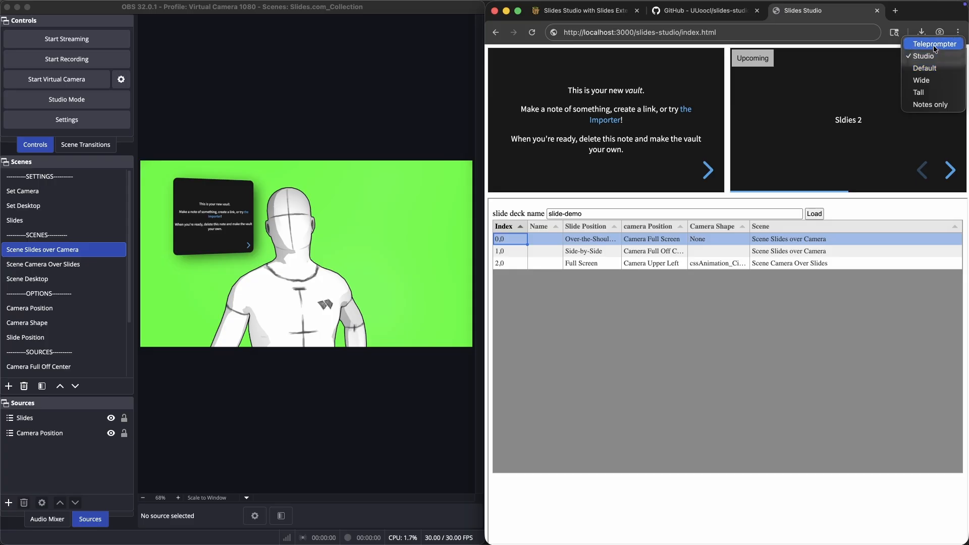
pyautogui.click(935, 44)
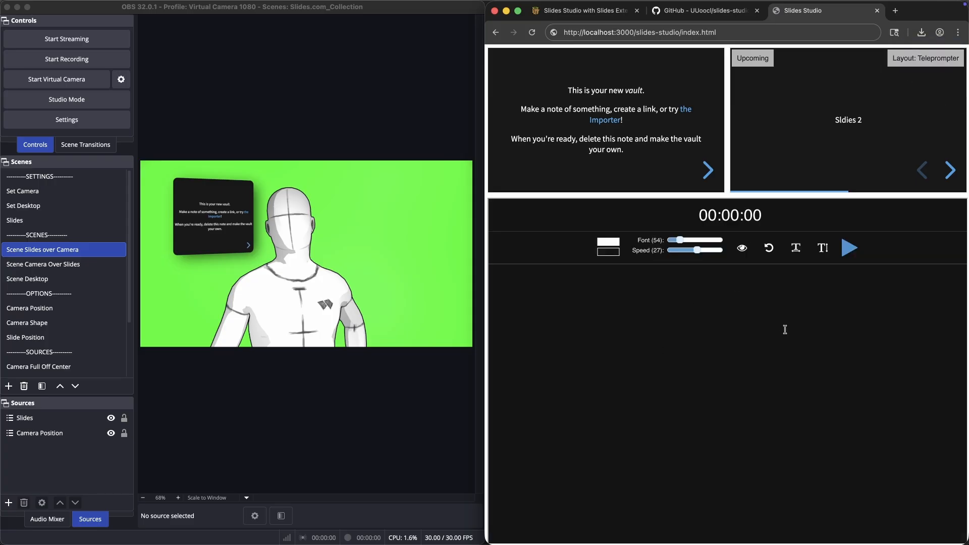
pyautogui.press('super+Tab')
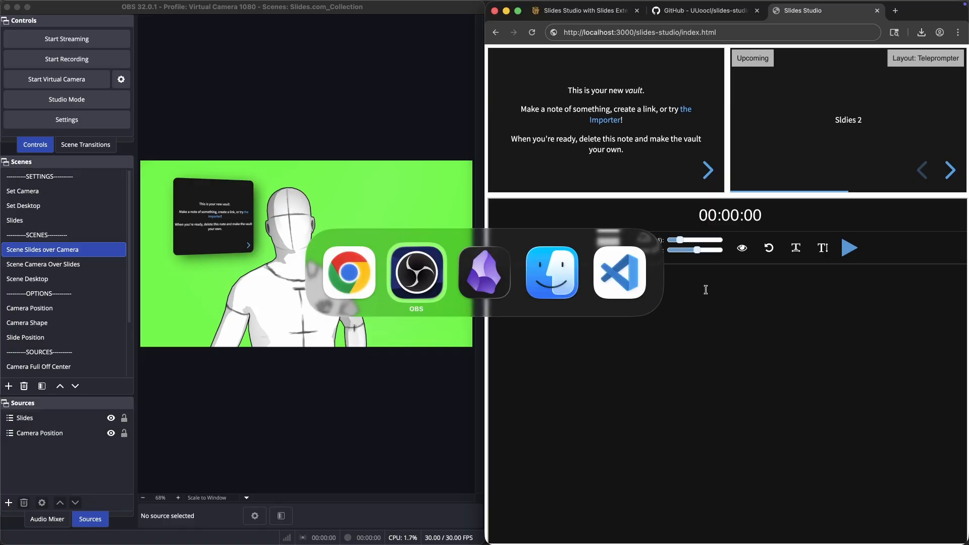
pyautogui.press('super+Tab')
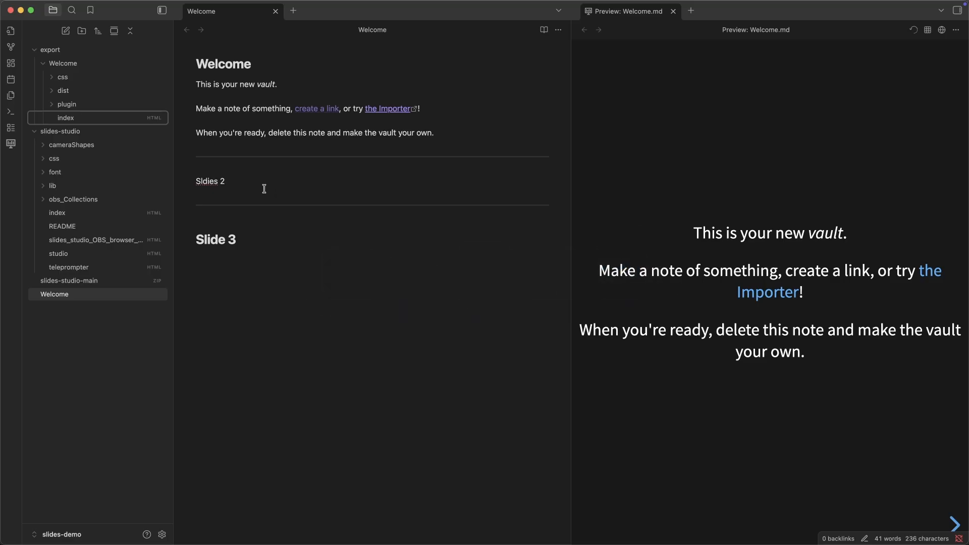
# Below "Sldies 2" in the Welcome note, add a "NOTES:" line followed by "These are the speaker notes"
pyautogui.click(264, 188)
pyautogui.press('Return')
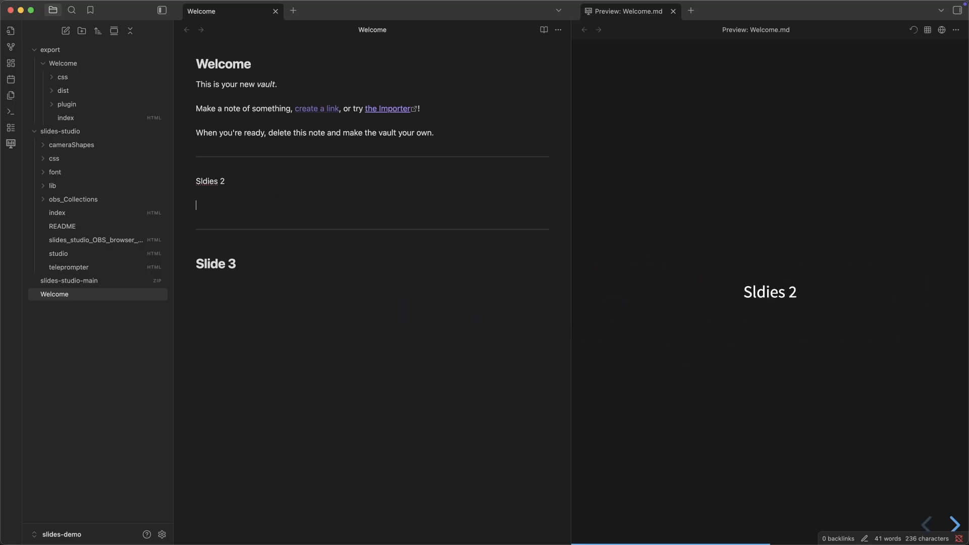
pyautogui.write('NOTES:')
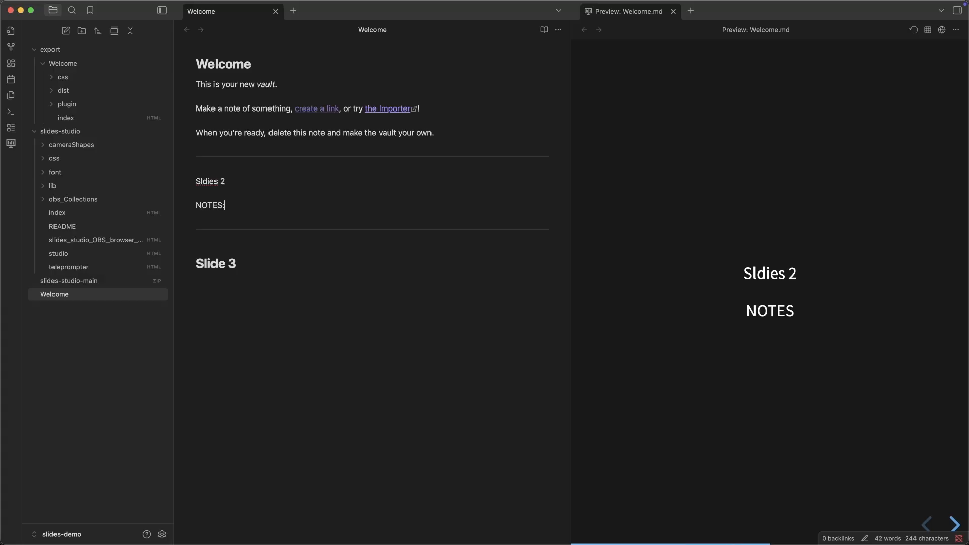
pyautogui.press('Return')
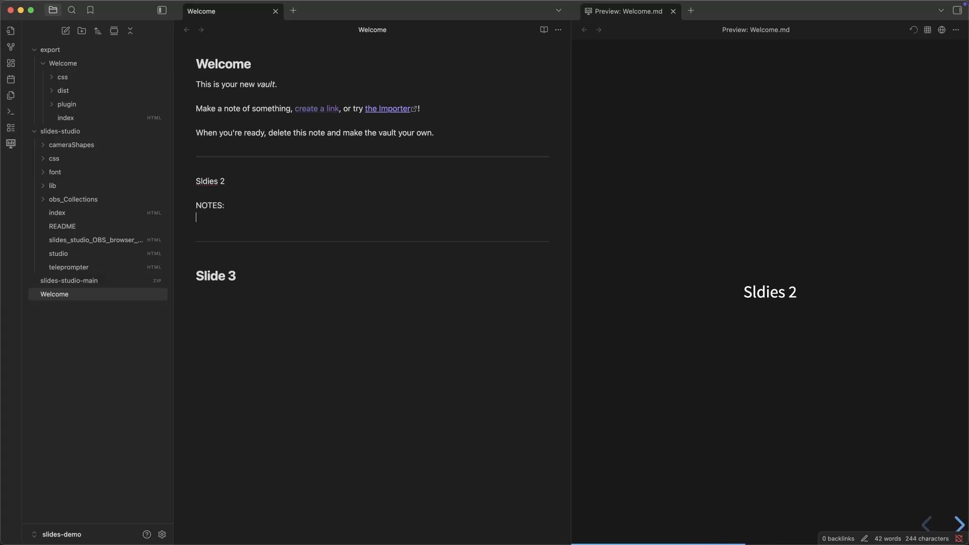
pyautogui.write('These are the spe')
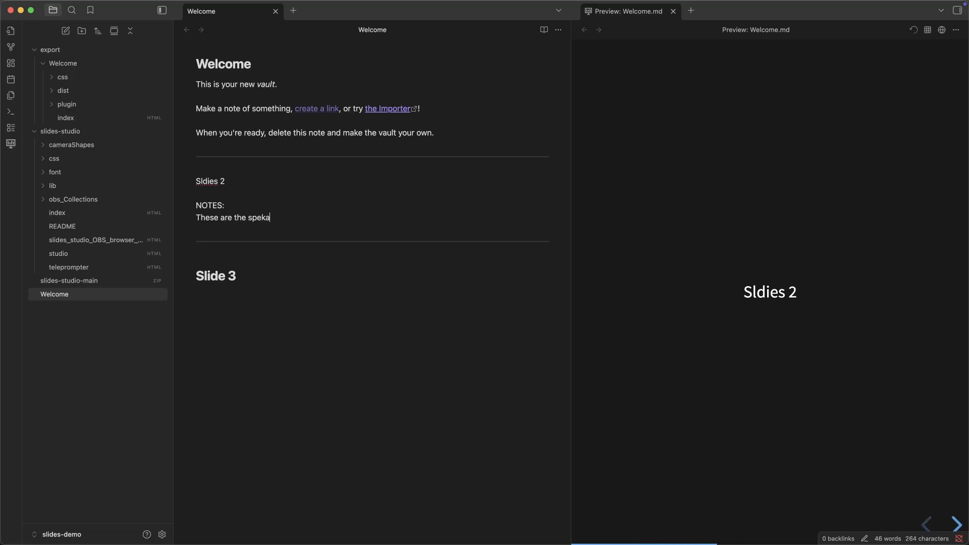
pyautogui.write('ak')
pyautogui.write('e')
pyautogui.press('BackSpace')
pyautogui.write('ker notes')
# Duplicate the line "These are the speaker notes" nine times on new lines beneath it
pyautogui.press('super+shift+Left')
pyautogui.press('super+c')
pyautogui.press('Right')
pyautogui.press('Return')
pyautogui.press('super+v')
pyautogui.press('Return')
pyautogui.press('super+v')
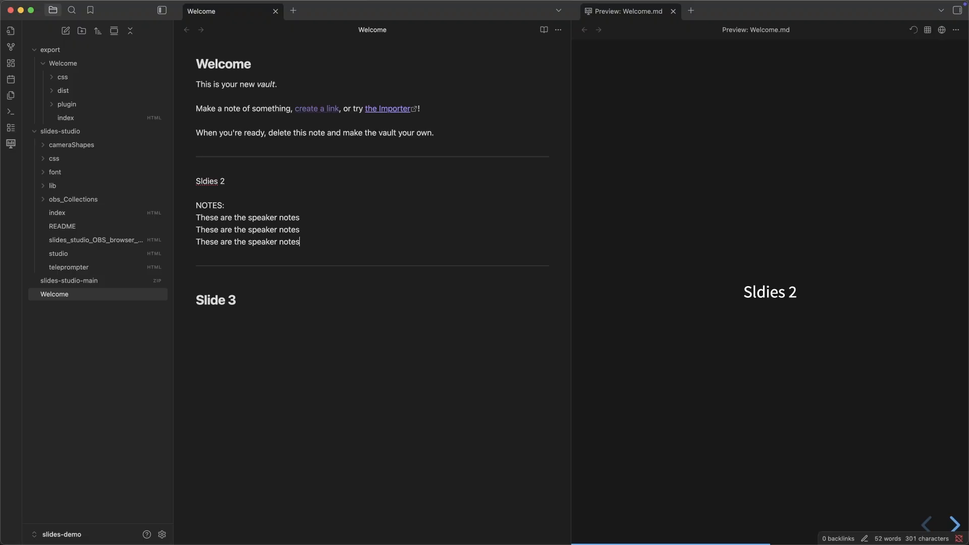
pyautogui.press('Return')
pyautogui.press('super+v')
pyautogui.press('Return')
pyautogui.press('super+v')
pyautogui.press('Return')
pyautogui.press('super+v')
pyautogui.press('Return')
pyautogui.press('super+v')
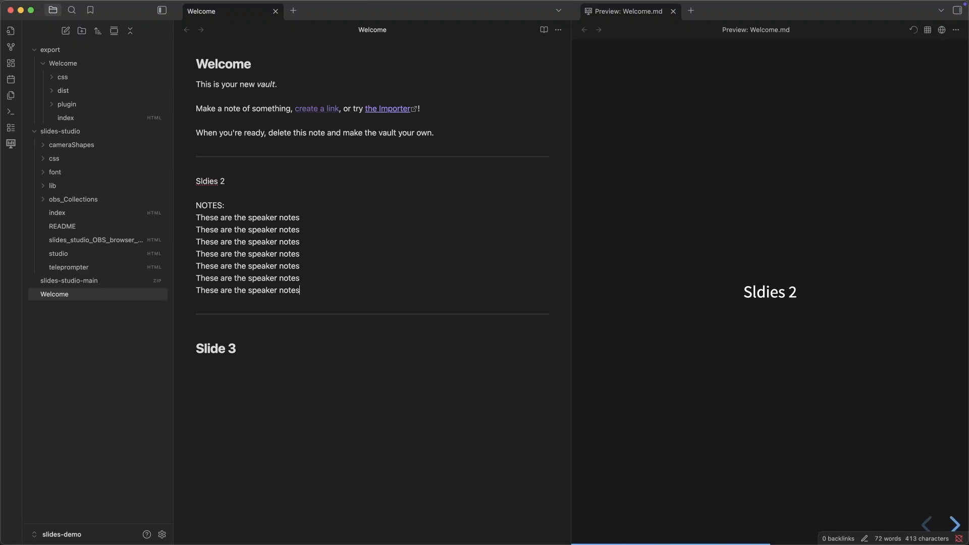
pyautogui.press('Return')
pyautogui.press('super+v')
pyautogui.press('Return')
pyautogui.press('super+v')
pyautogui.press('Return')
pyautogui.press('super+v')
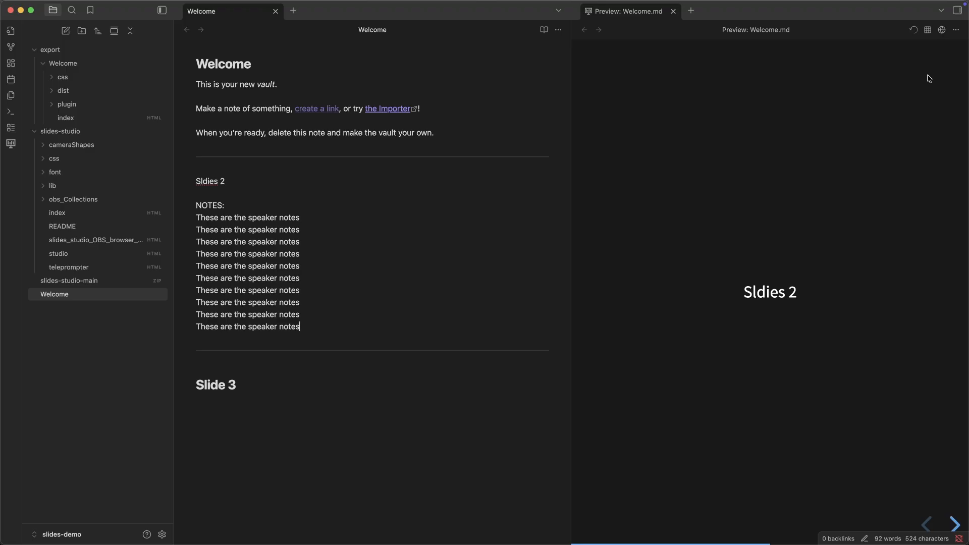
# Export the Welcome presentation as HTML again and decline opening the export folder link
pyautogui.click(956, 30)
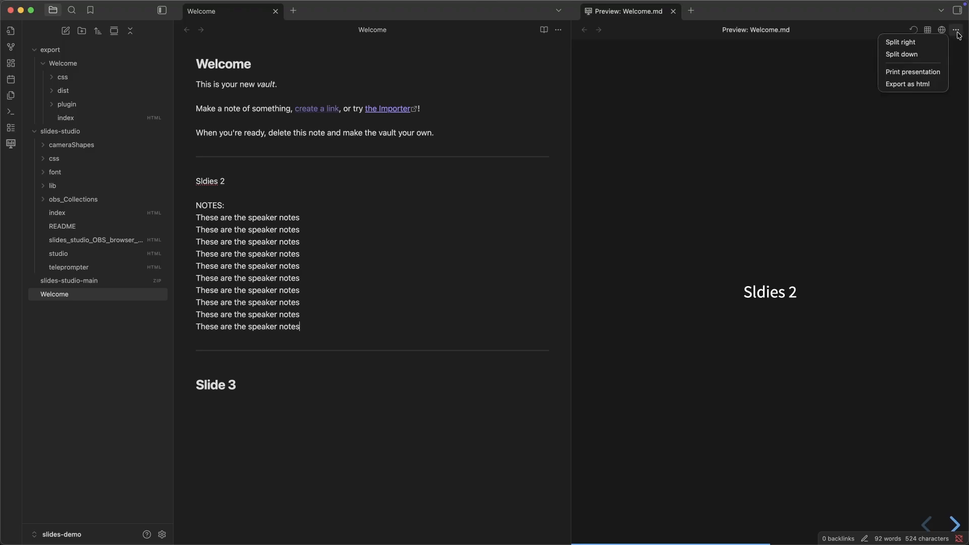
pyautogui.click(919, 86)
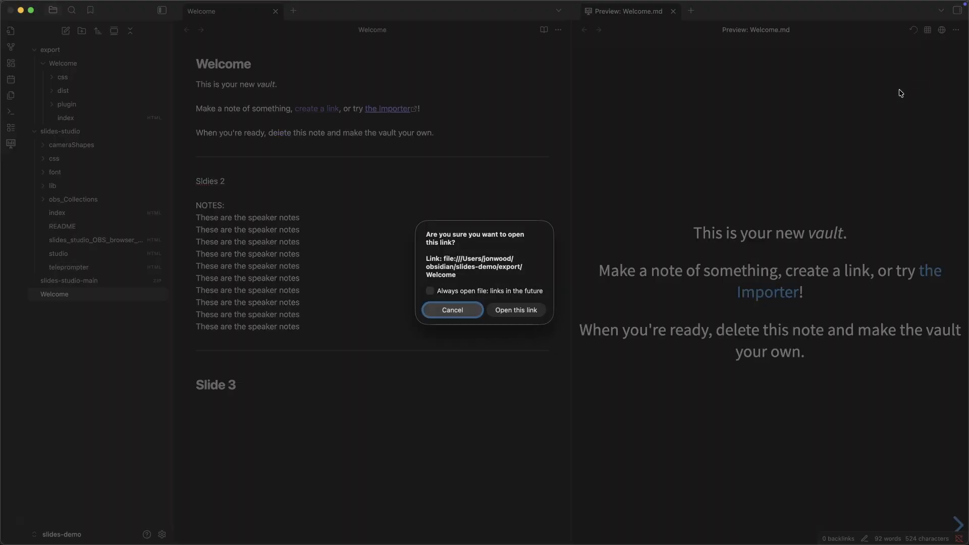
pyautogui.click(452, 310)
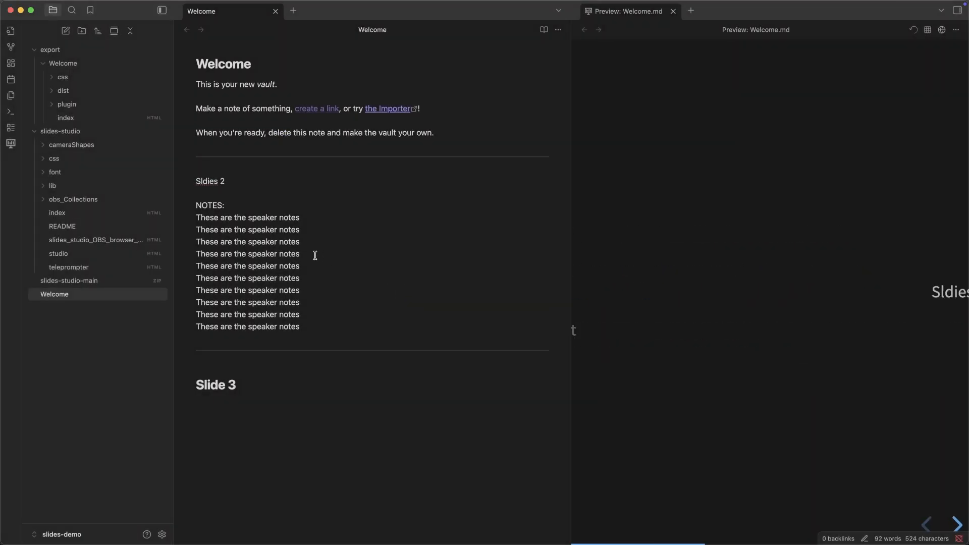
# Switch to Google Chrome and reload the Slides Studio page
pyautogui.press('super+Tab')
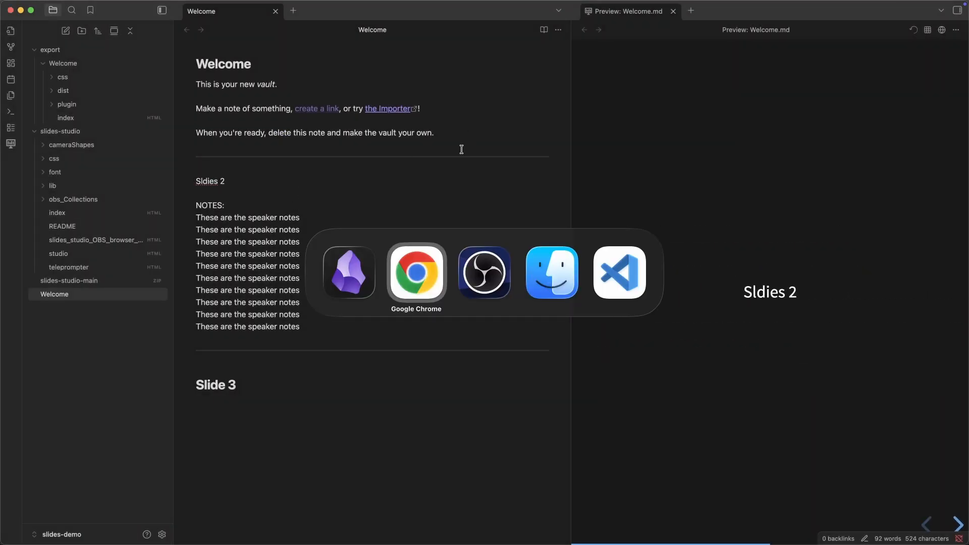
pyautogui.press('super+Tab')
pyautogui.press('super+shift+Tab')
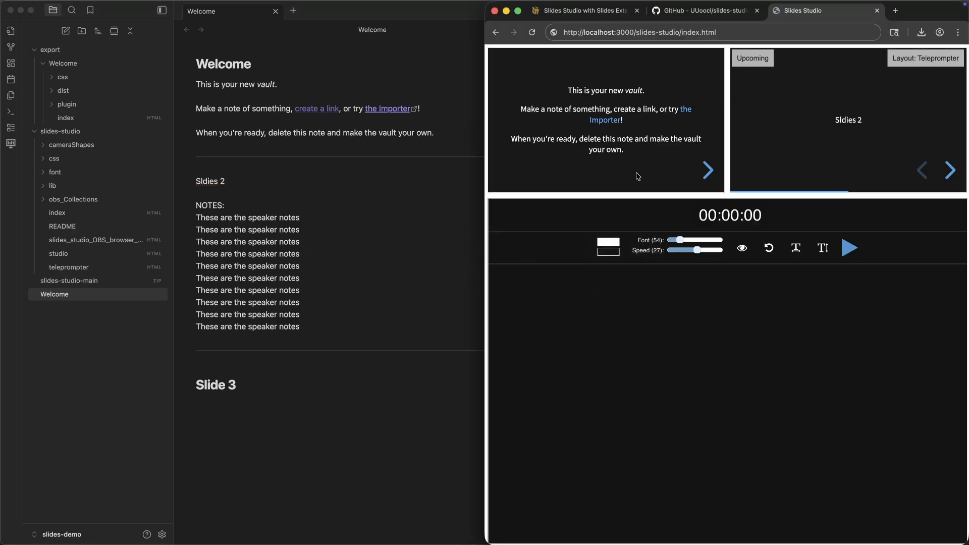
pyautogui.click(532, 34)
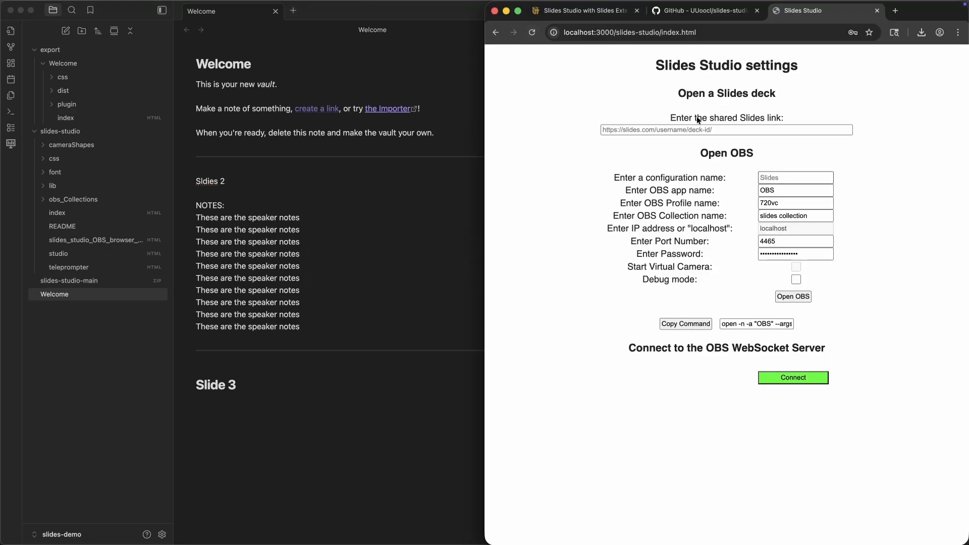
pyautogui.click(699, 130)
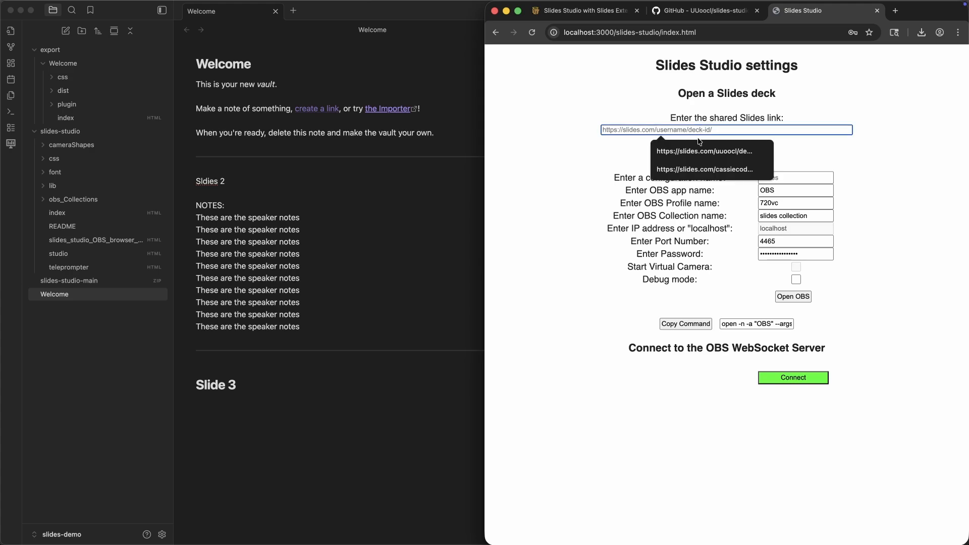
pyautogui.press('super+space')
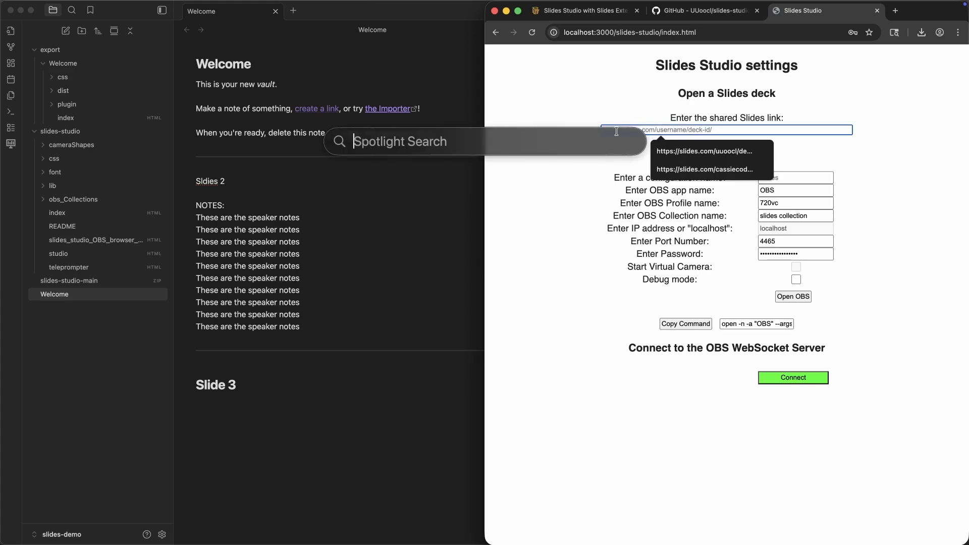
pyautogui.press('super+4')
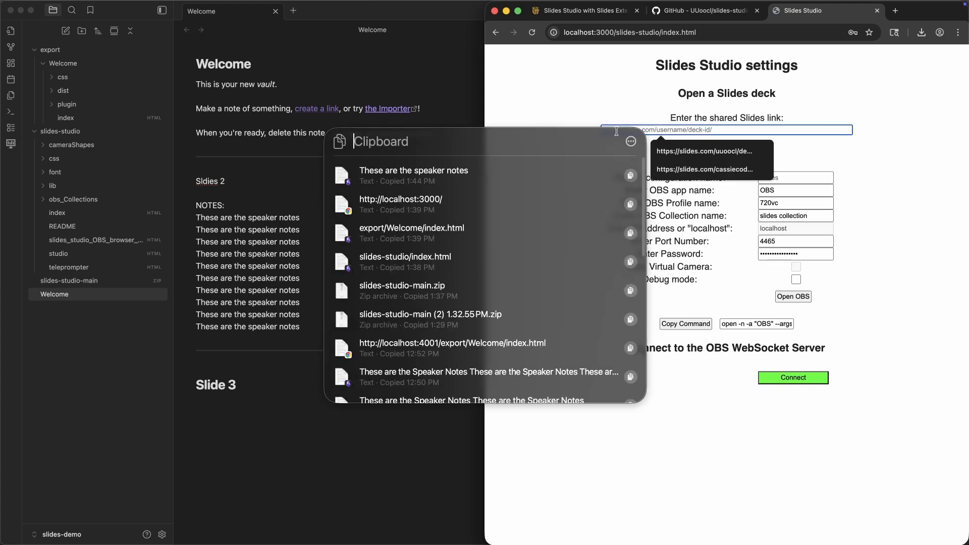
pyautogui.press('Down')
pyautogui.press('Down')
pyautogui.press('Return')
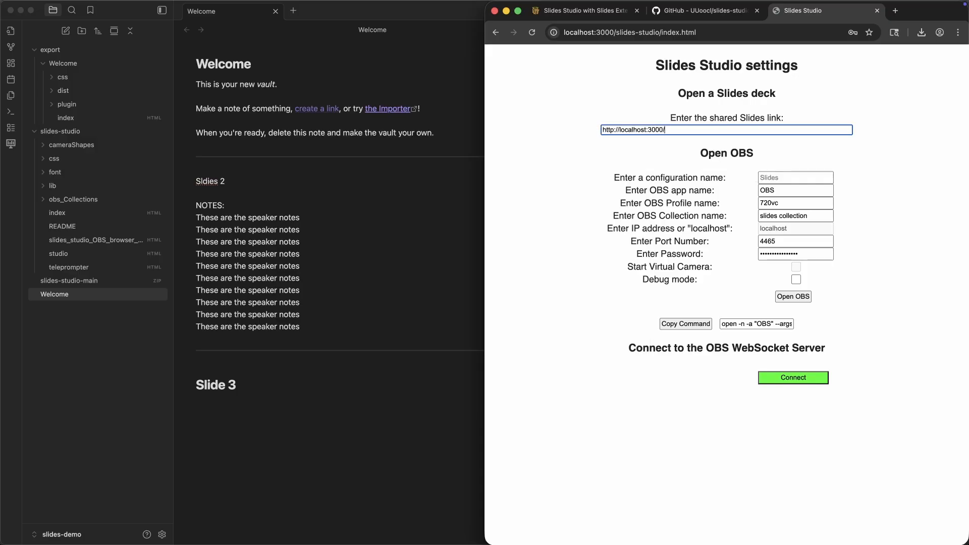
pyautogui.press('super+space')
pyautogui.press('super+4')
pyautogui.press('Down')
pyautogui.press('Down')
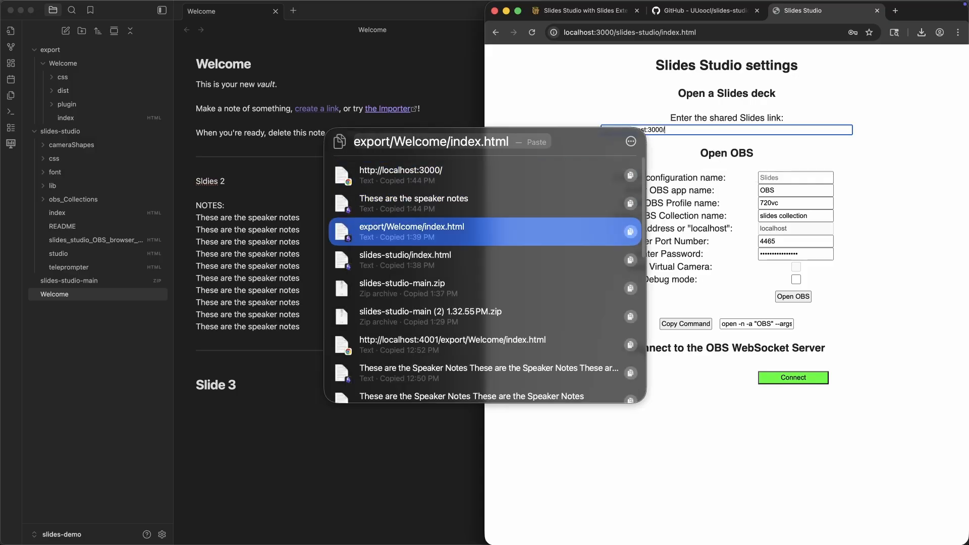
pyautogui.press('Return')
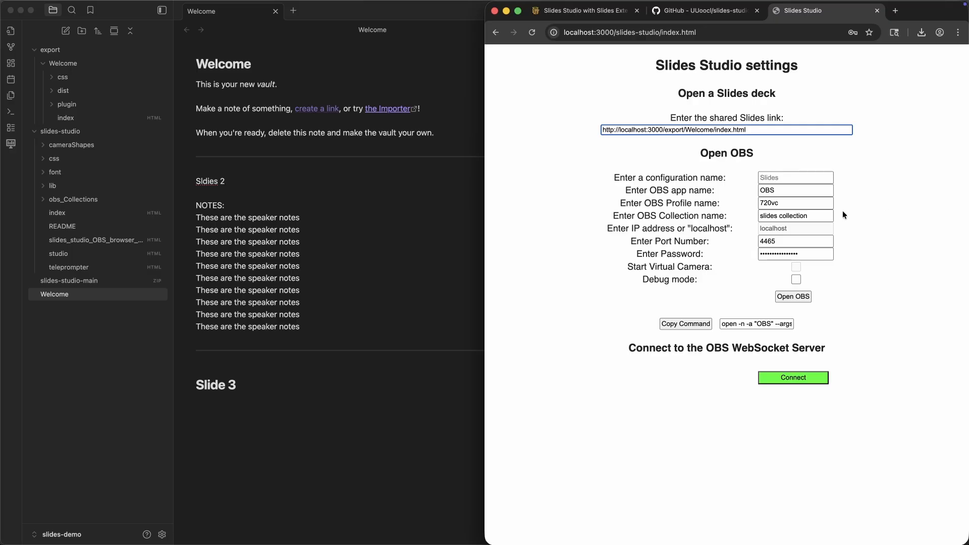
pyautogui.click(792, 379)
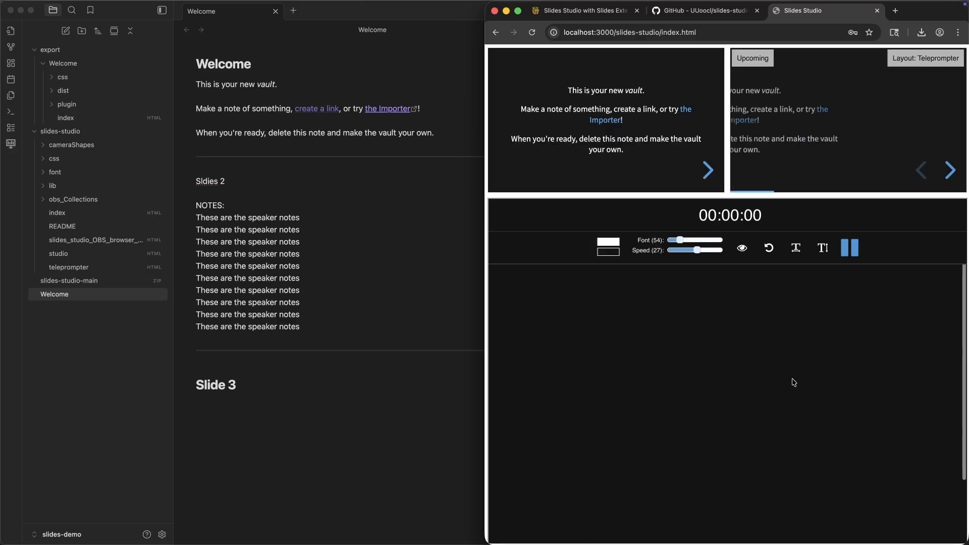
# Advance to the "Sldies 2" slide and set the teleprompter's font size to 60 and scroll speed to 23
pyautogui.click(707, 171)
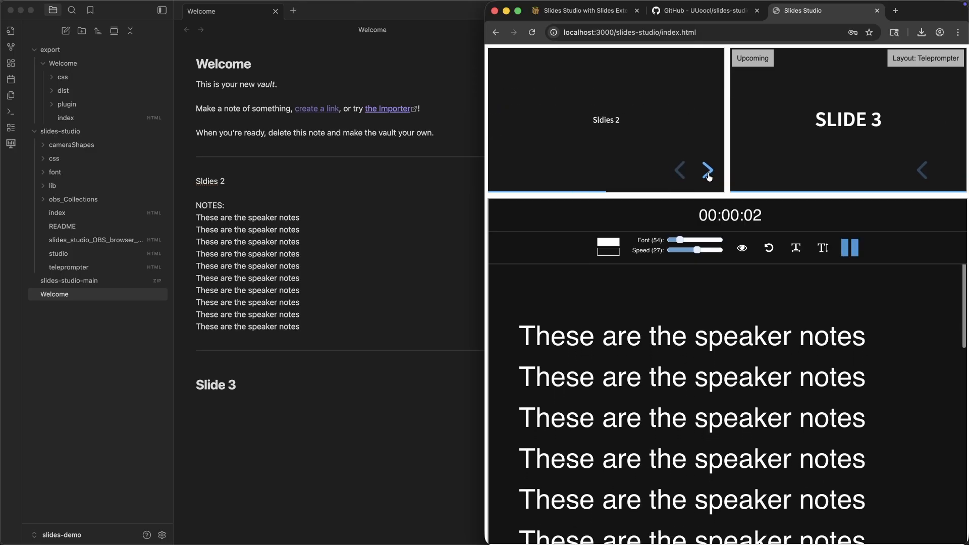
pyautogui.moveTo(679, 240)
pyautogui.mouseDown()
pyautogui.moveTo(721, 251)
pyautogui.moveTo(693, 251)
pyautogui.mouseUp()
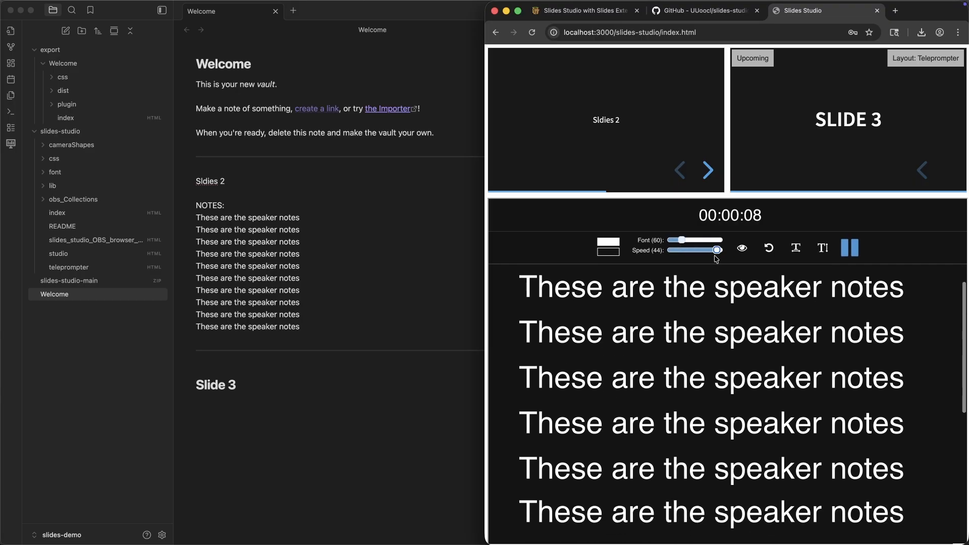
# Try the teleprompter's horizontal and vertical text flips and its dimmed focus mode, turning each one back off
pyautogui.click(796, 251)
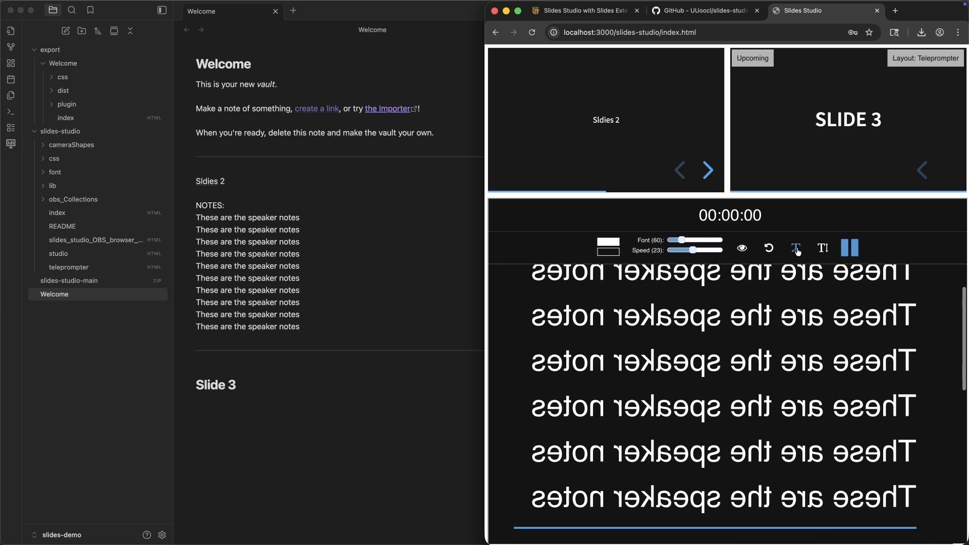
pyautogui.click(797, 251)
pyautogui.click(825, 251)
pyautogui.click(825, 252)
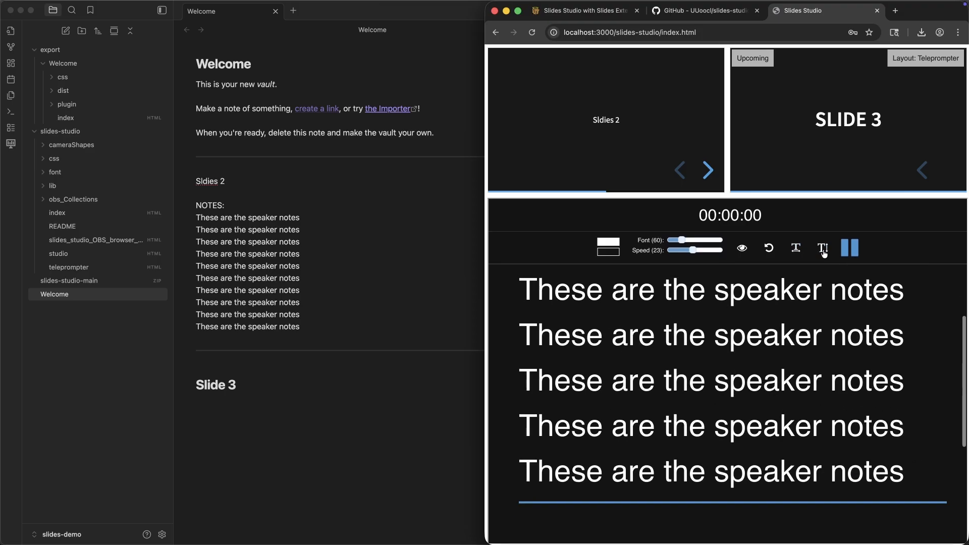
pyautogui.click(742, 250)
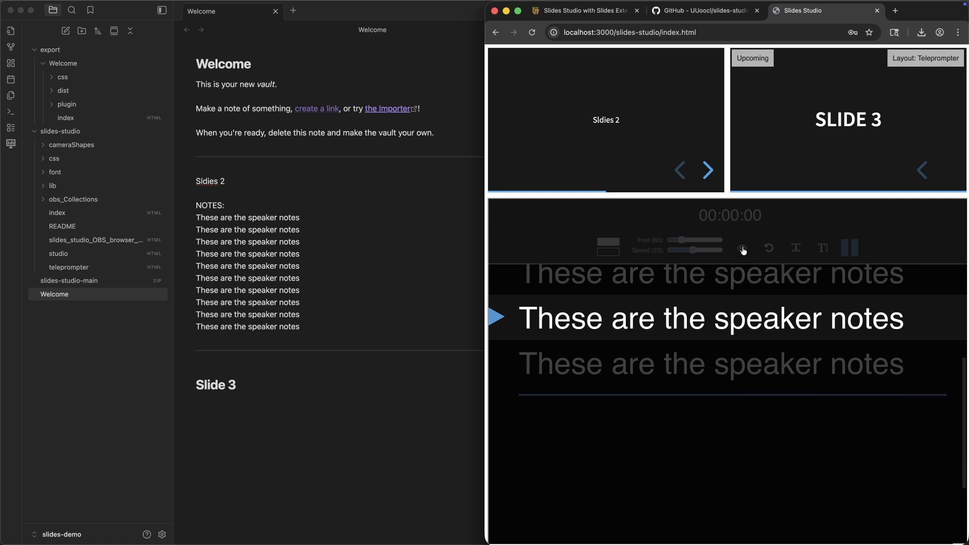
pyautogui.click(742, 249)
# Change the layout from Teleprompter to Notes only and start the speaker notes scrolling from the beginning
pyautogui.click(933, 58)
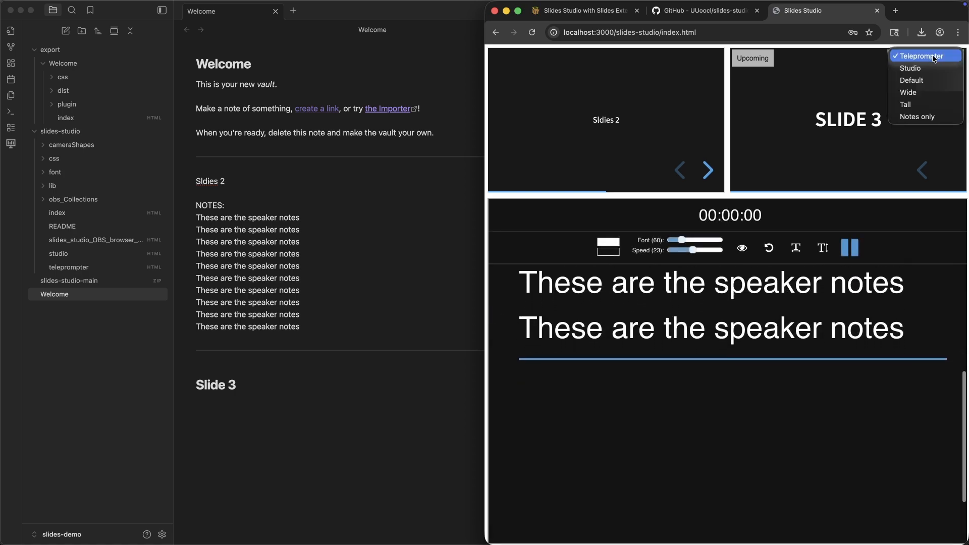
pyautogui.click(935, 120)
pyautogui.scroll(8, 766, 191)
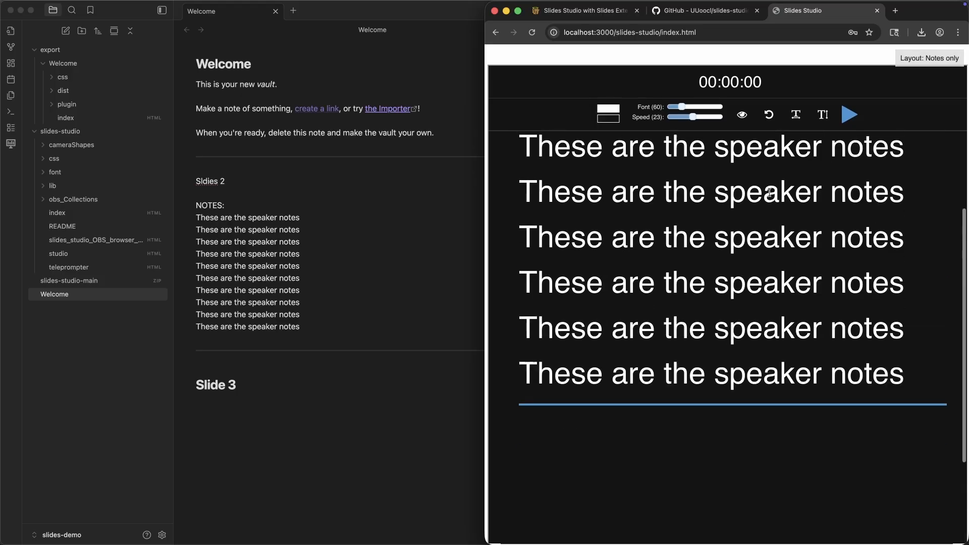
pyautogui.click(853, 116)
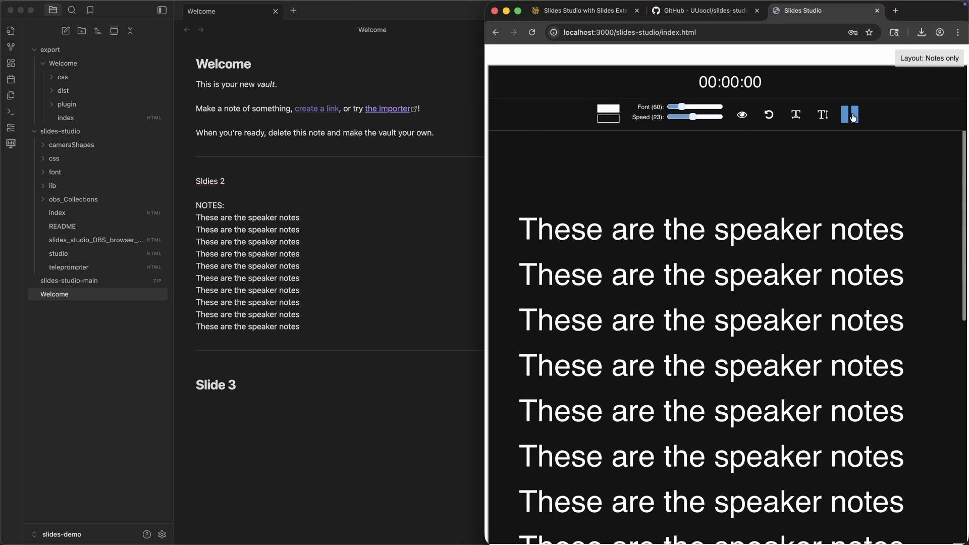